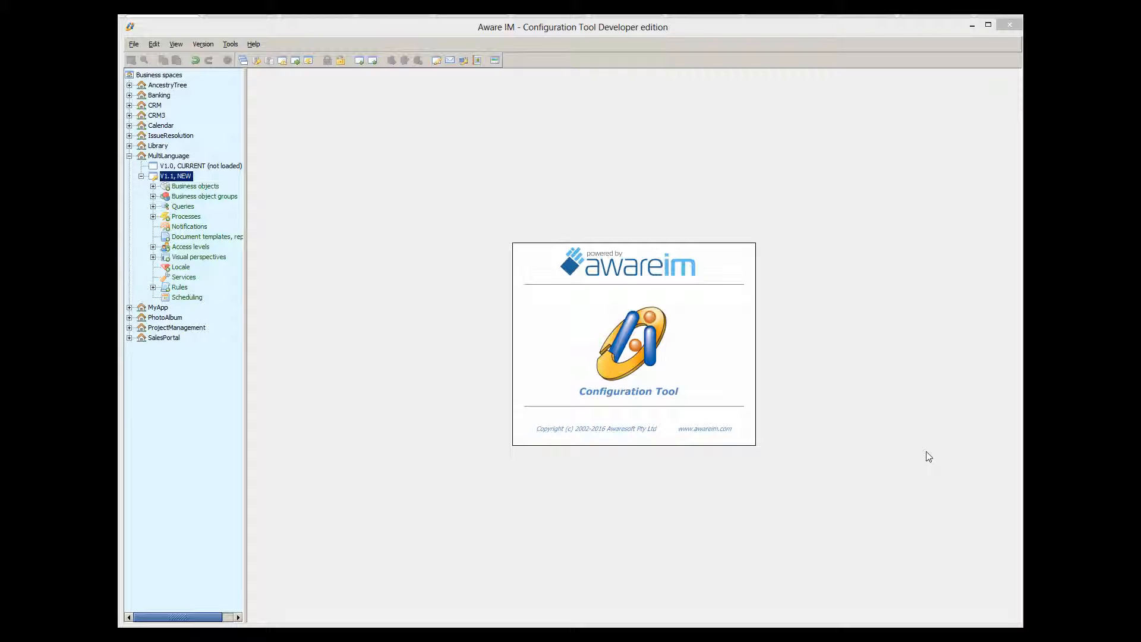
# Open the DisplayMessage process's textual rules, then open the CultureTest business object
pyautogui.click(152, 217)
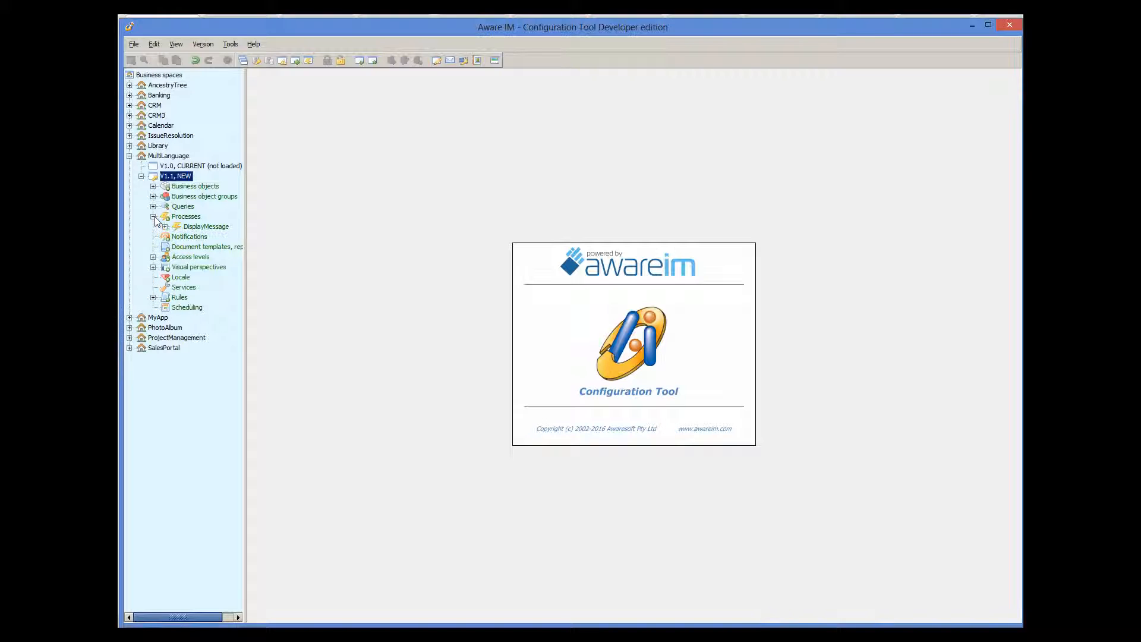
pyautogui.doubleClick(186, 226)
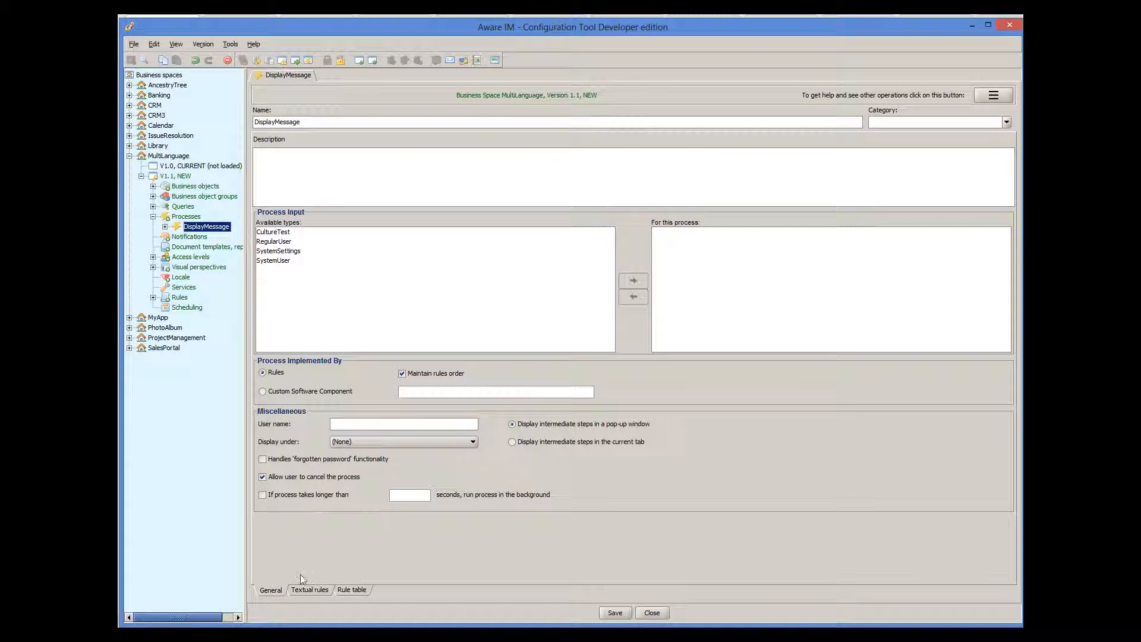
pyautogui.click(307, 590)
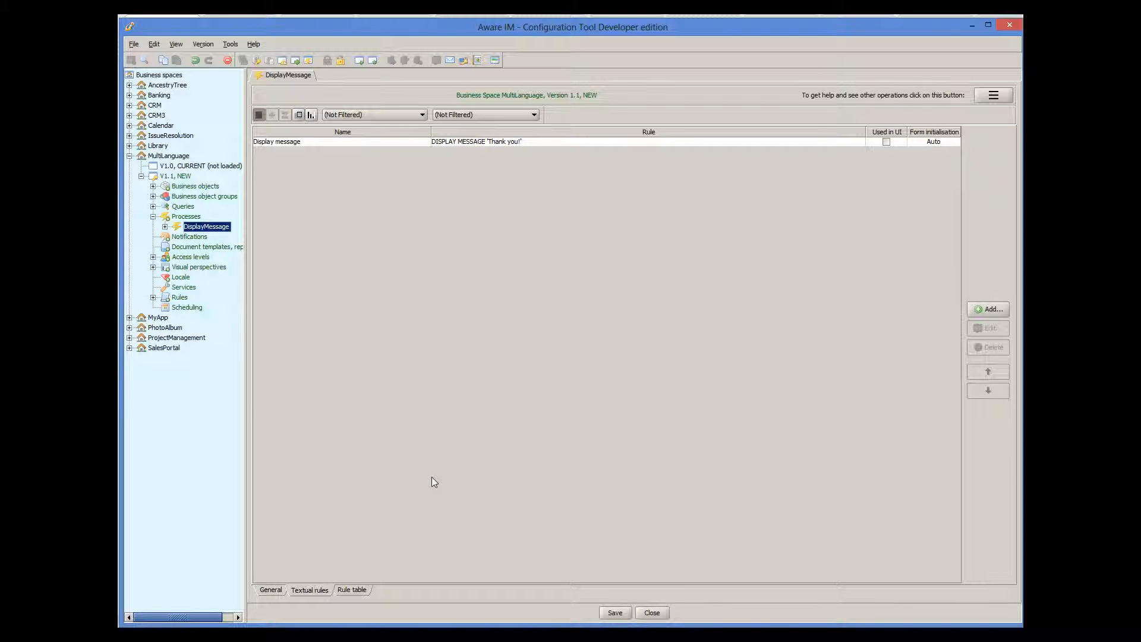
pyautogui.click(152, 186)
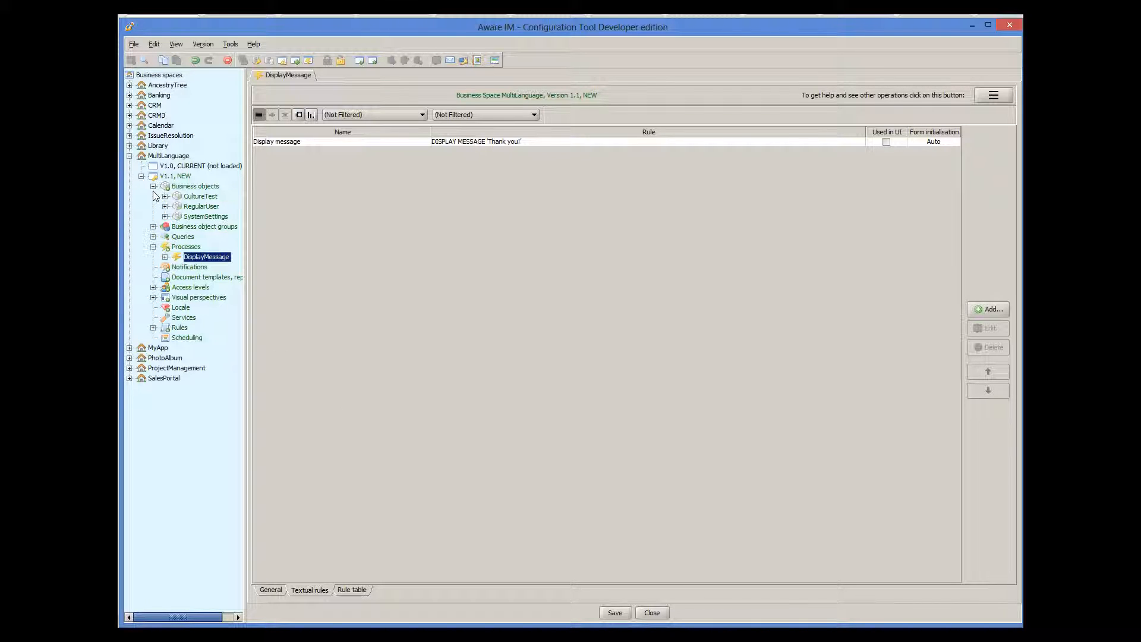
pyautogui.doubleClick(187, 198)
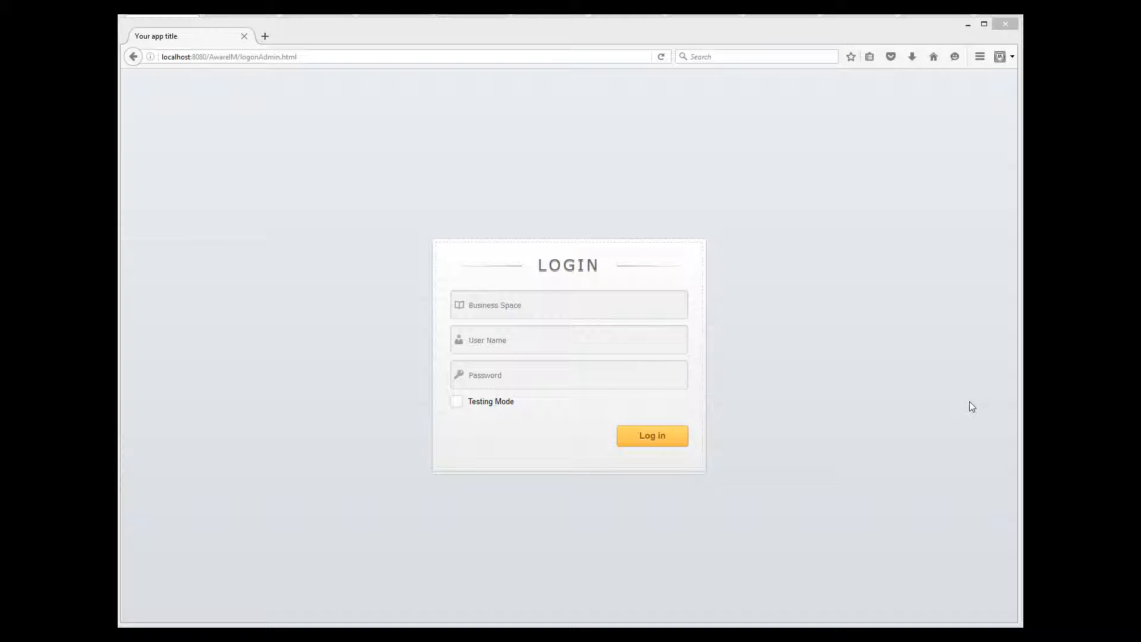
# Fill in the login for business space MultiLanguage, user admin and the password, with Testing Mode ticked
pyautogui.click(529, 308)
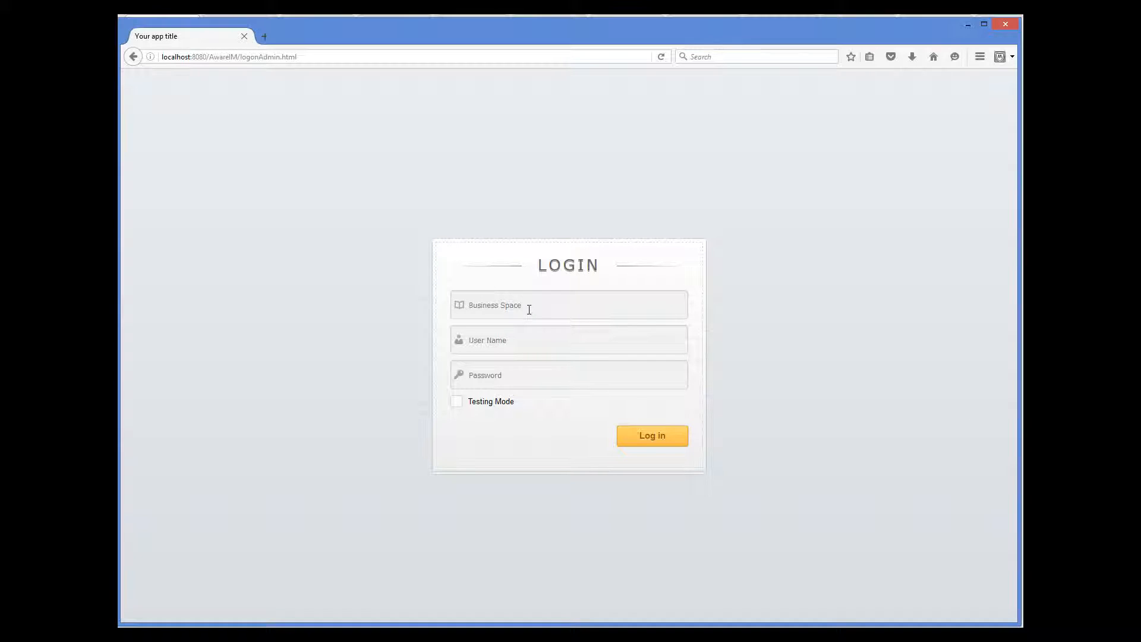
pyautogui.write('Mu')
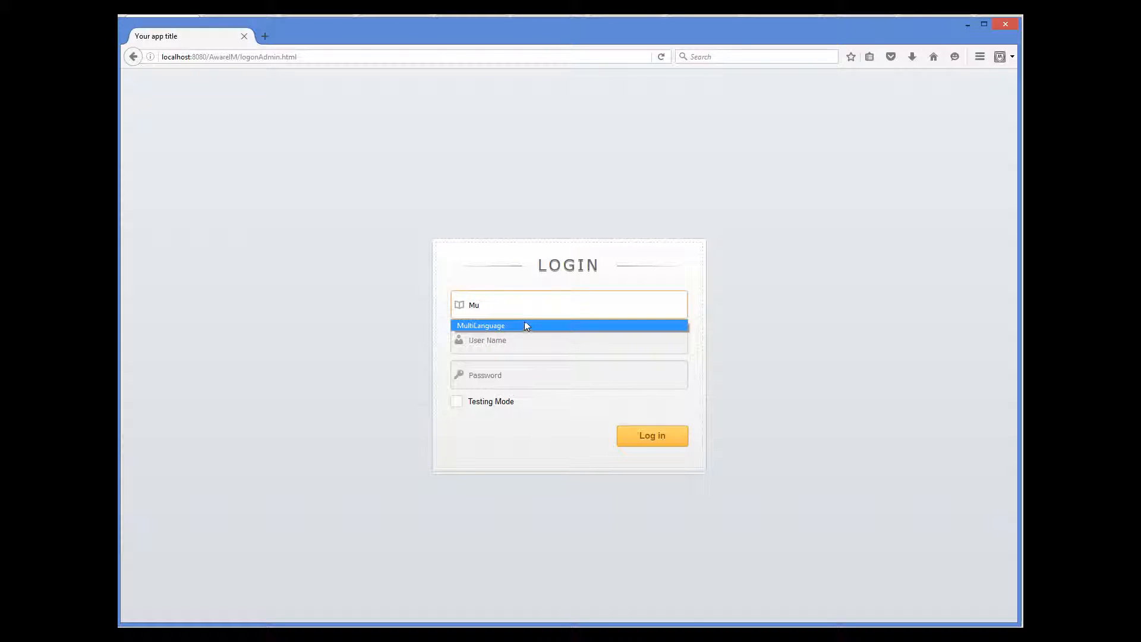
pyautogui.click(525, 325)
pyautogui.click(520, 346)
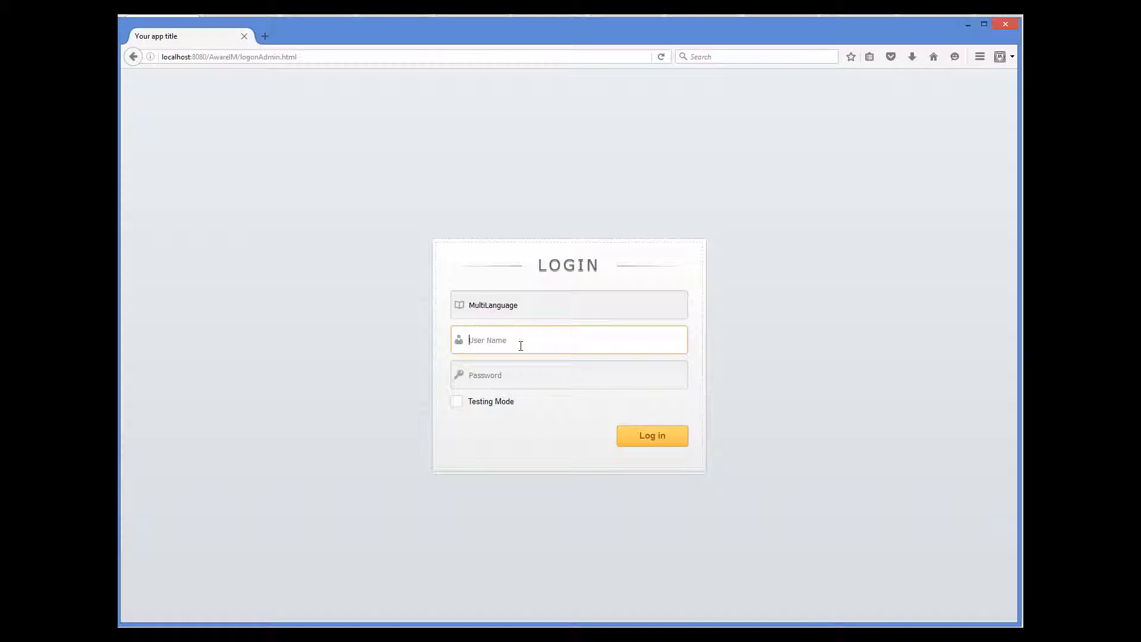
pyautogui.write('admin')
pyautogui.press('Tab')
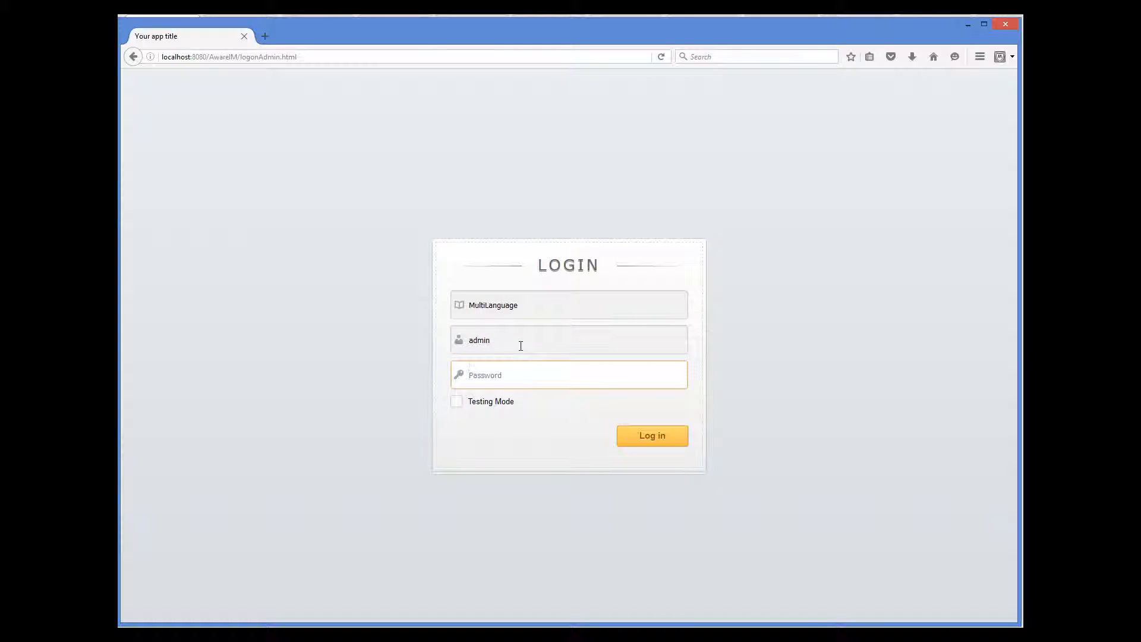
pyautogui.write('password')
pyautogui.click(458, 404)
# Log in, run Display Message and dismiss the 'Thank you!' message
pyautogui.click(650, 433)
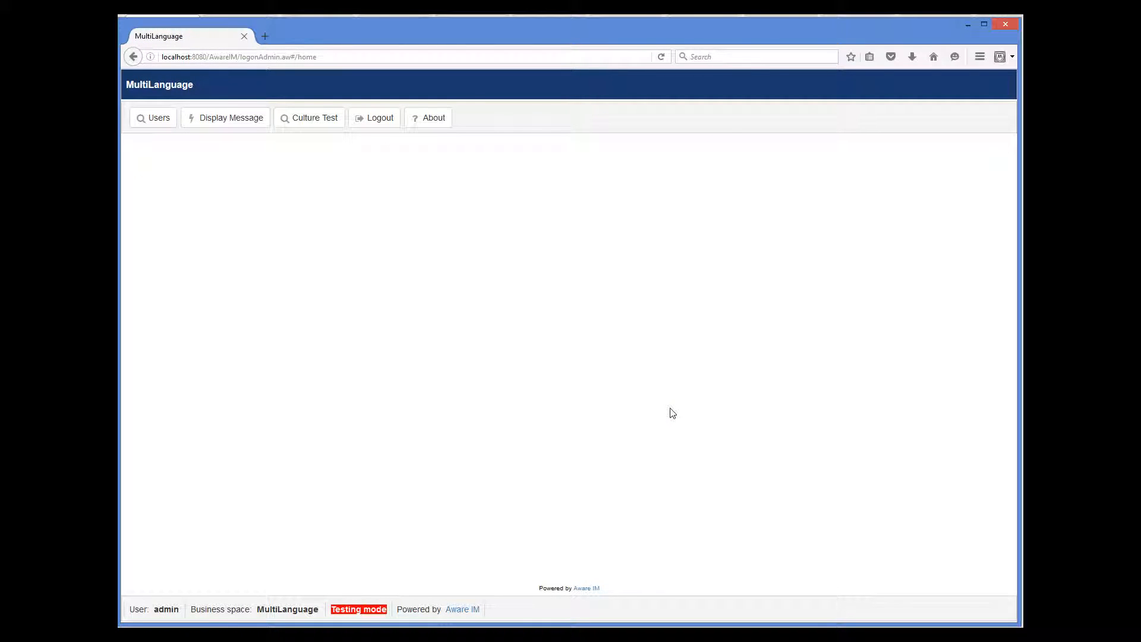
pyautogui.click(247, 124)
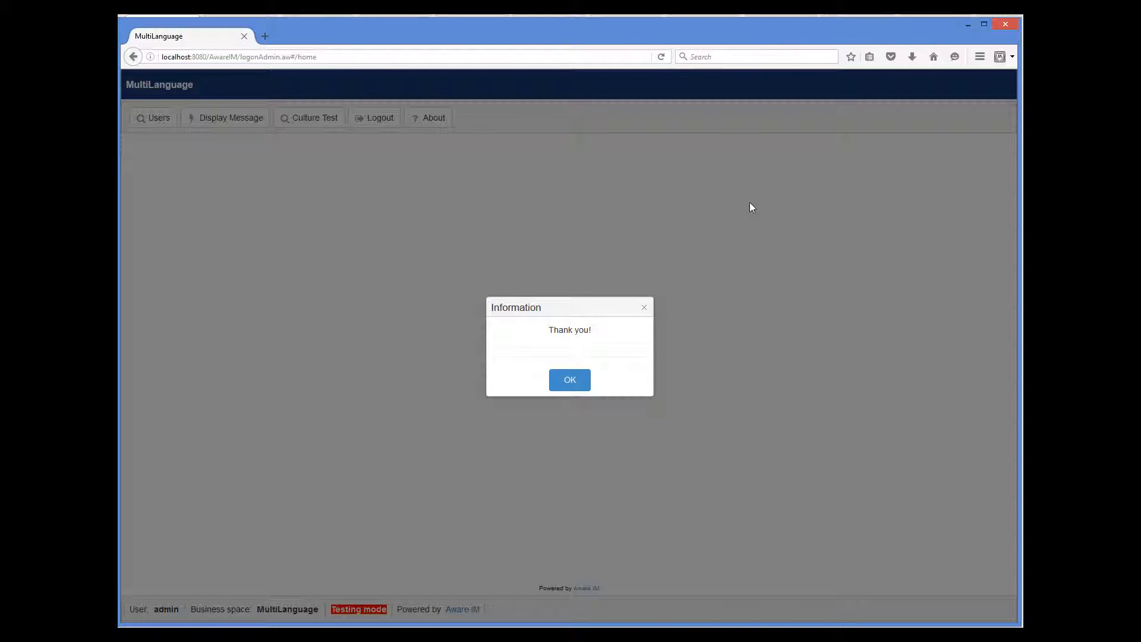
pyautogui.click(575, 387)
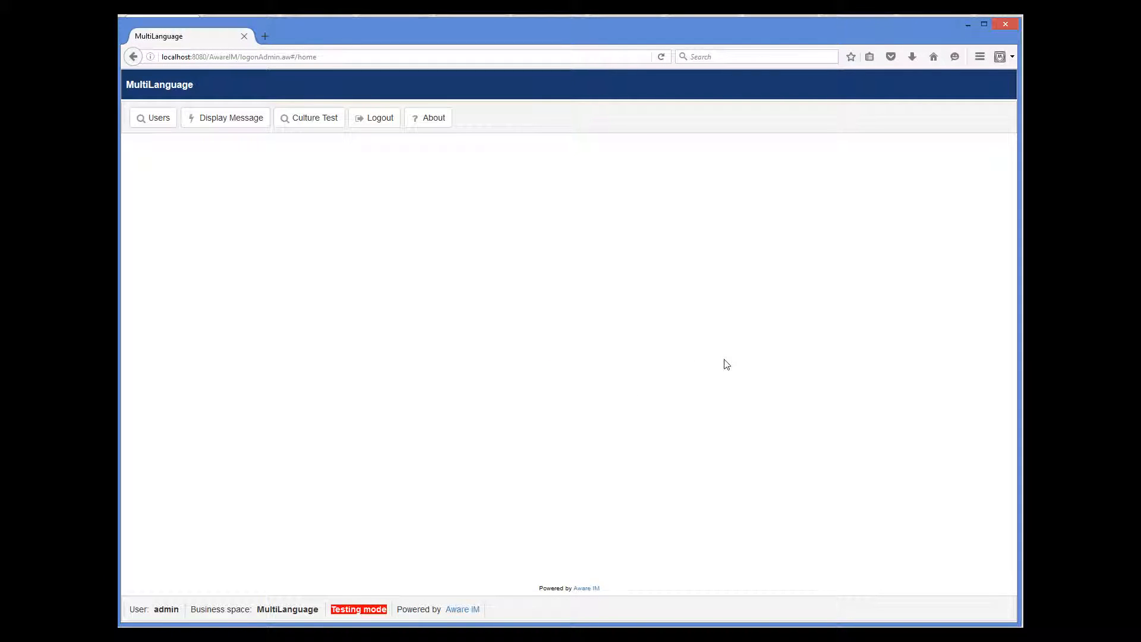
# Create a Culture Test record with Nmb 345.78 and Date 08/03/2016 from the calendar
pyautogui.click(316, 122)
pyautogui.click(165, 179)
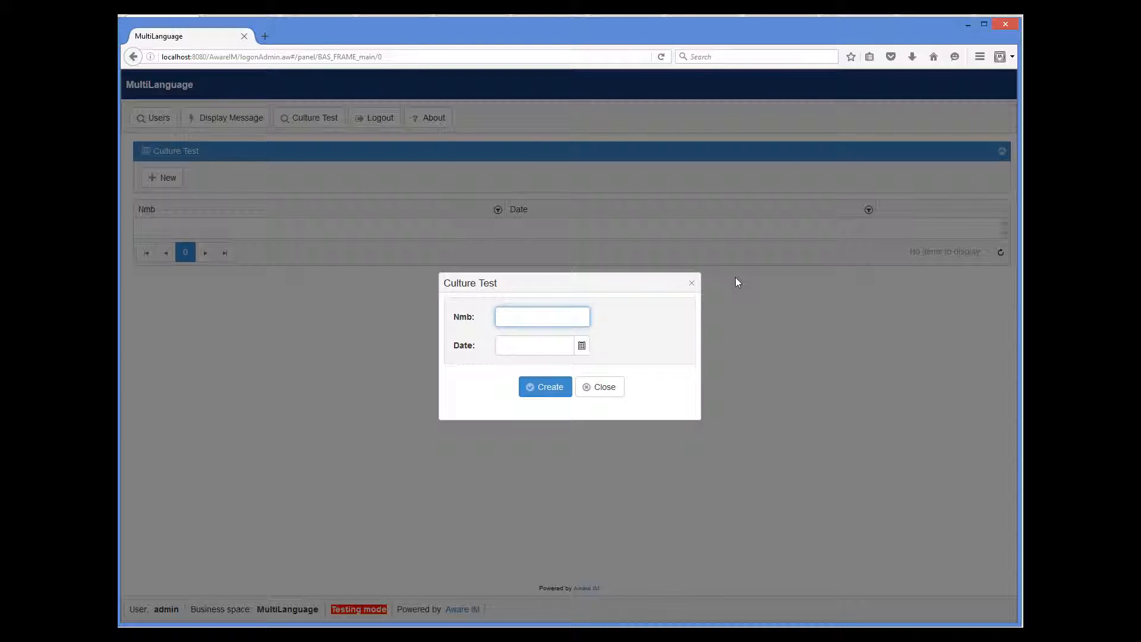
pyautogui.write('345.78')
pyautogui.click(582, 345)
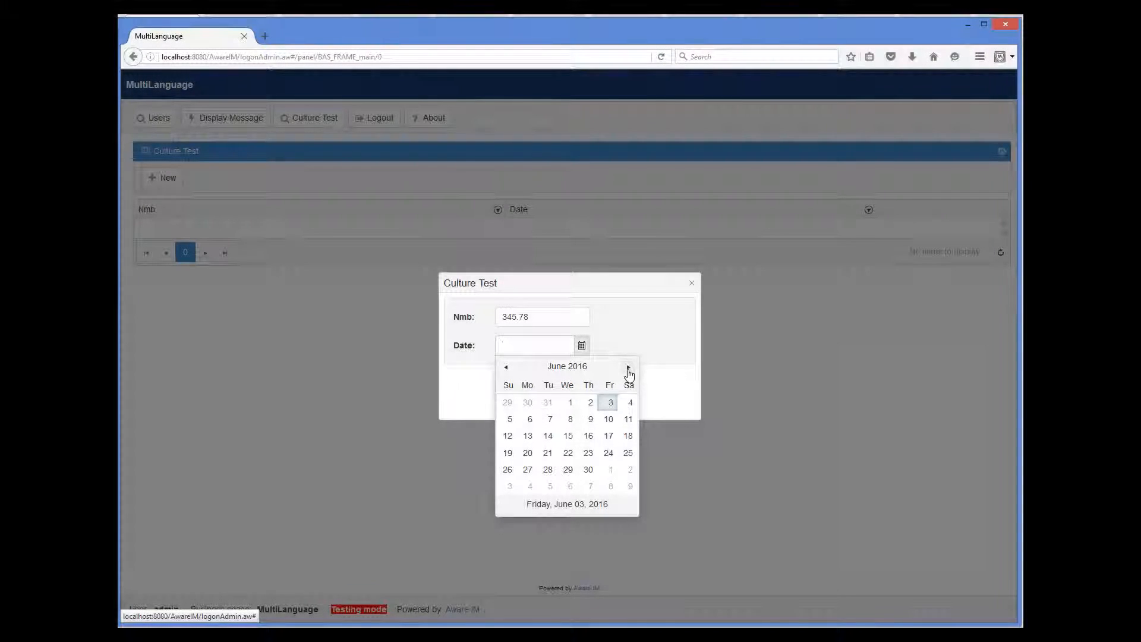
pyautogui.click(628, 367)
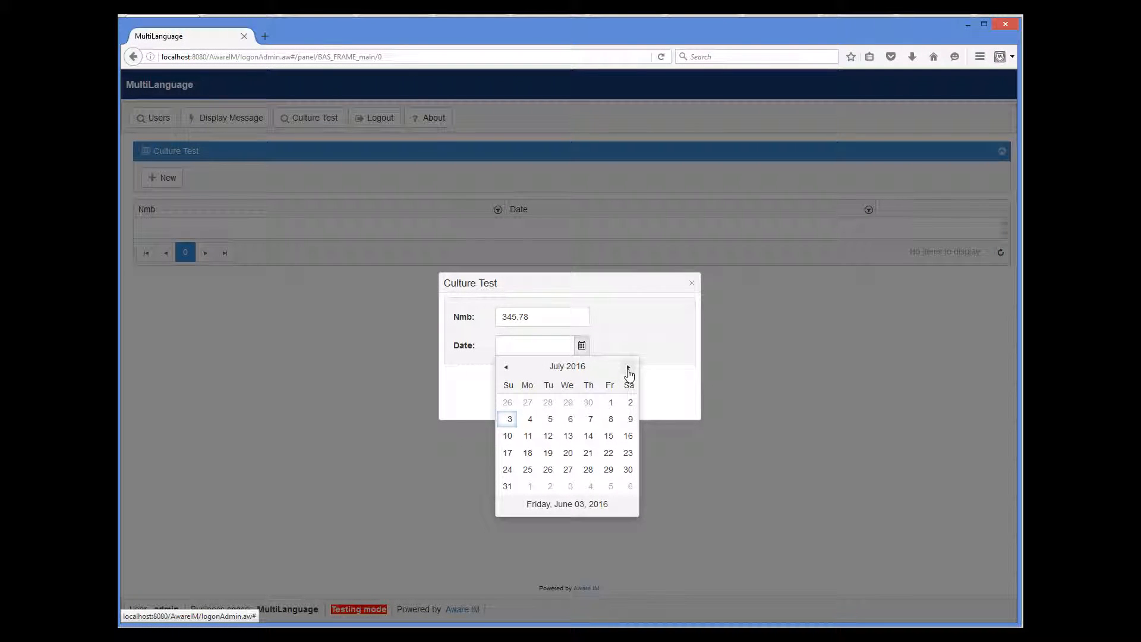
pyautogui.click(628, 368)
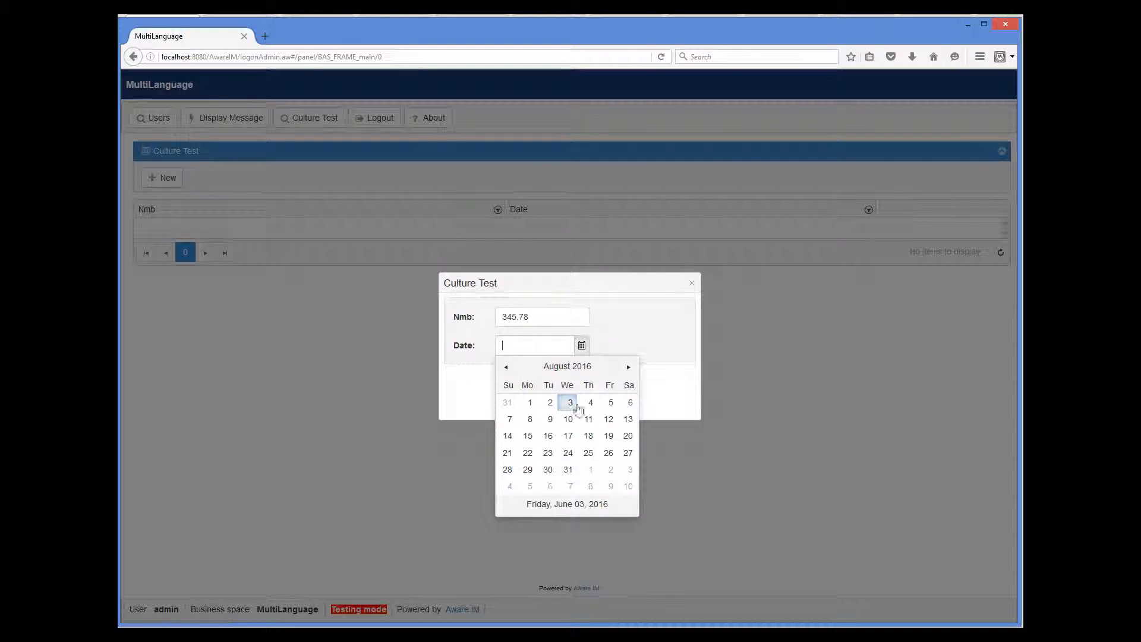
pyautogui.click(569, 403)
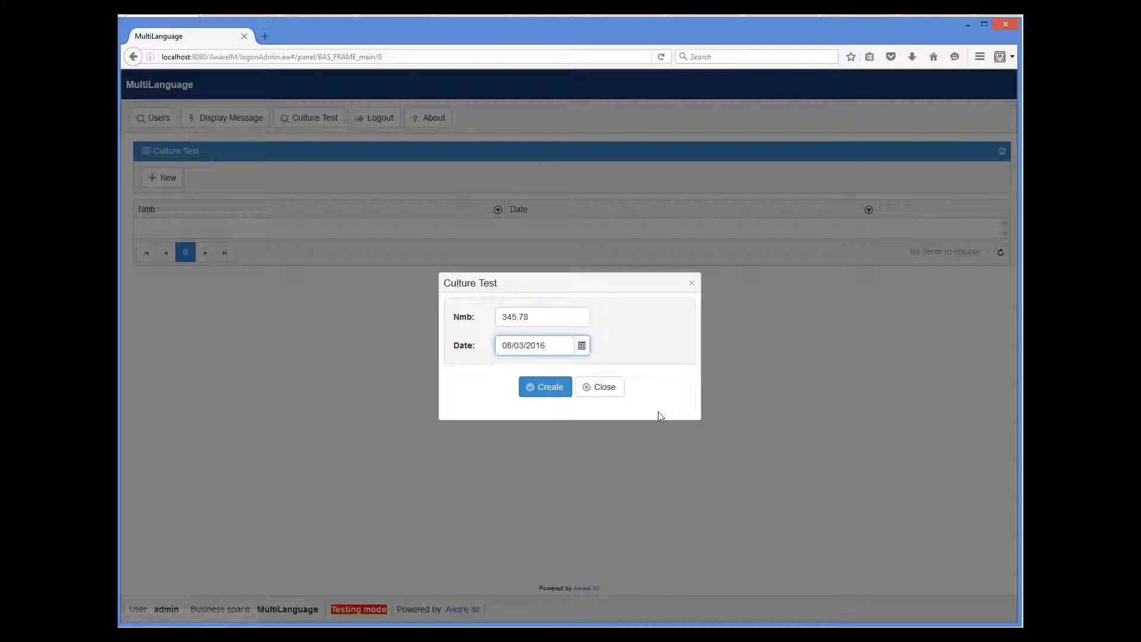
pyautogui.click(547, 391)
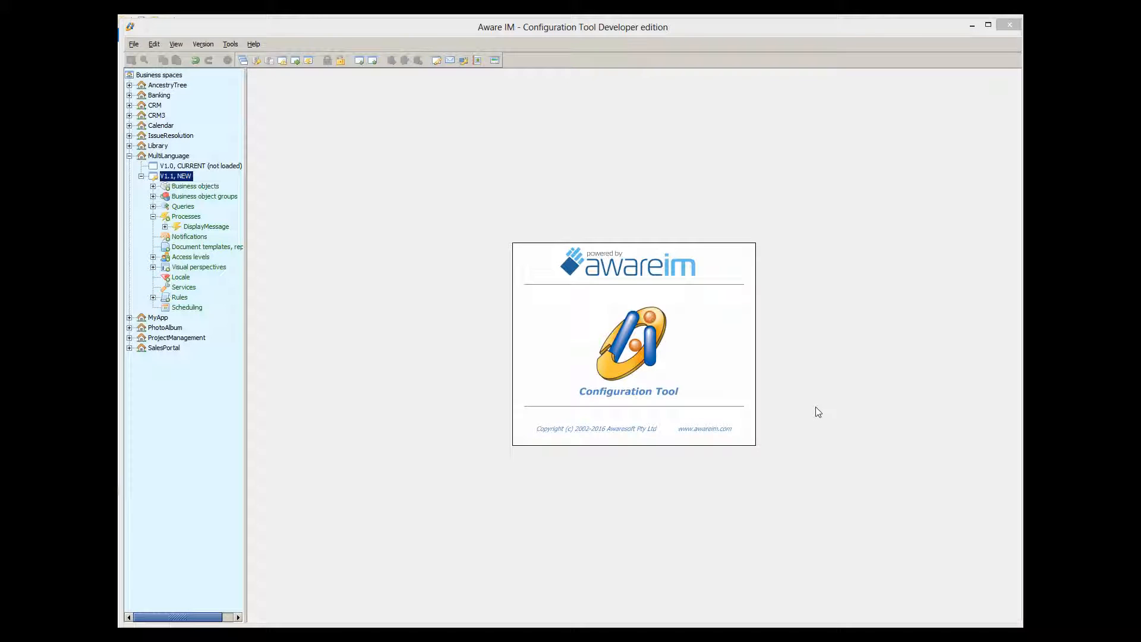
# Add a new locale under Locale in the tree and name it Spanish
pyautogui.rightClick(178, 278)
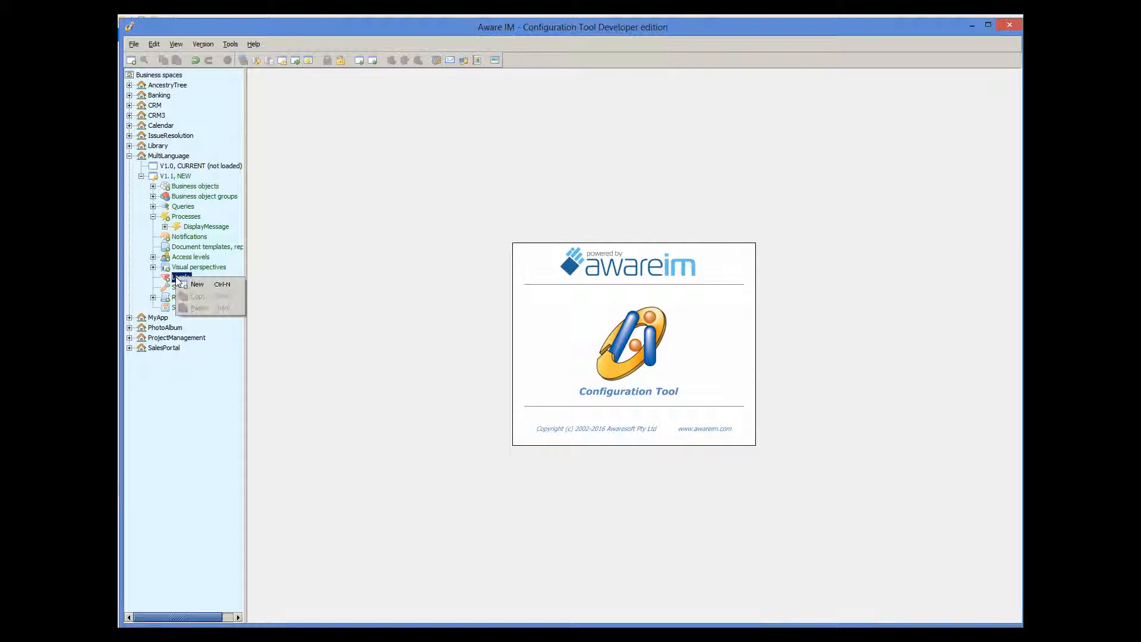
pyautogui.click(196, 284)
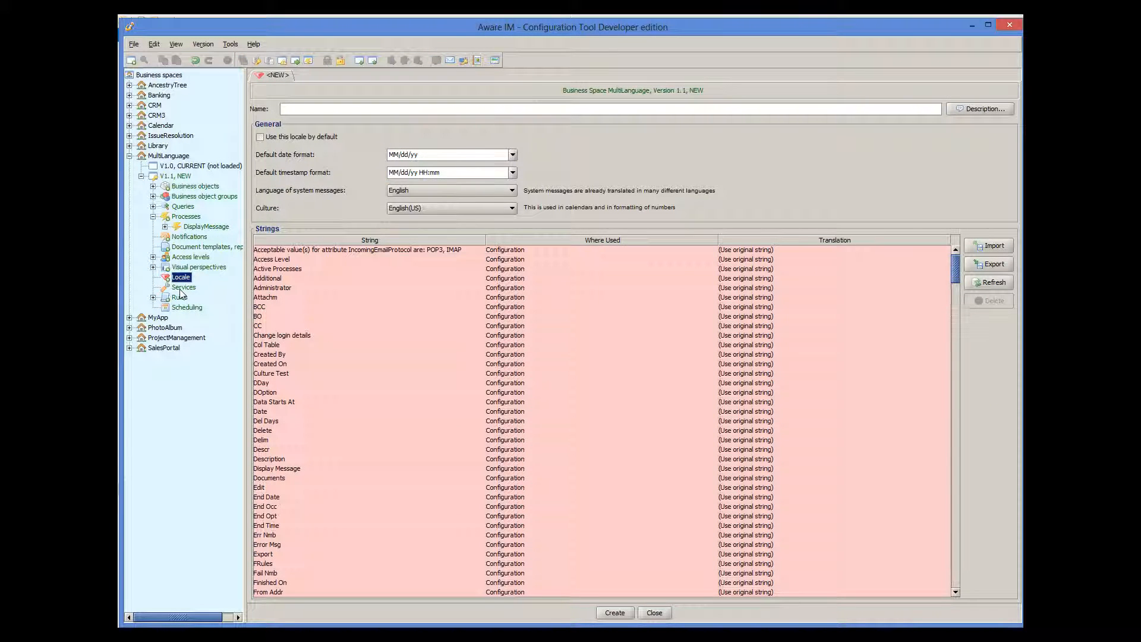
pyautogui.click(296, 110)
pyautogui.write('Spanish')
# In File Explorer, browse Tomcat > webapps > AwareIM > KendoUI > js to the messages folder
pyautogui.click(202, 633)
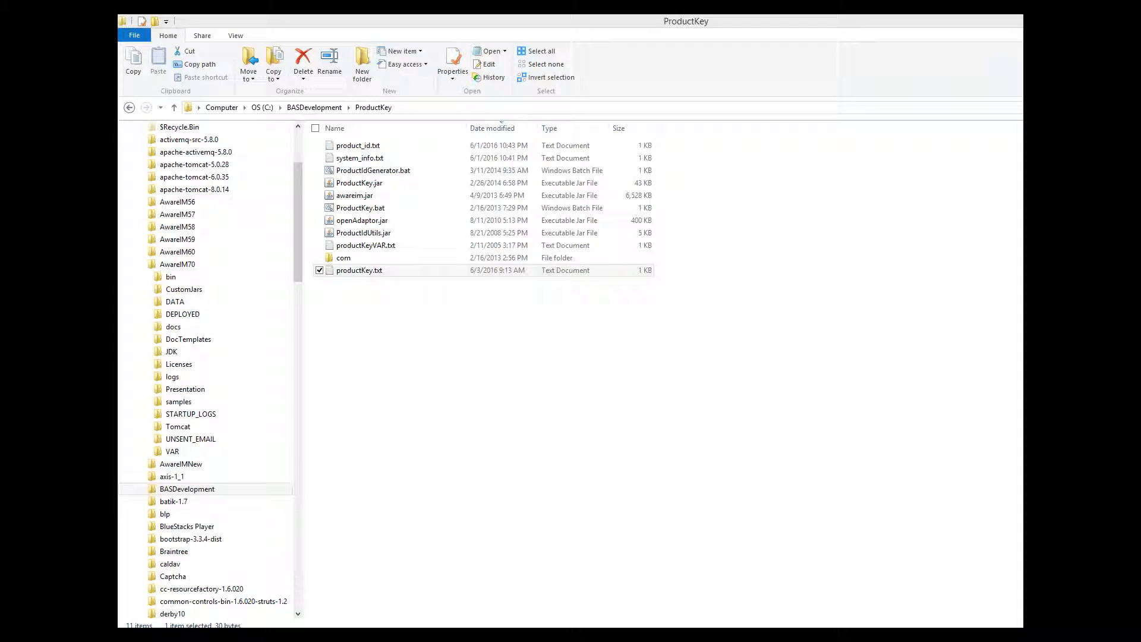
pyautogui.click(150, 426)
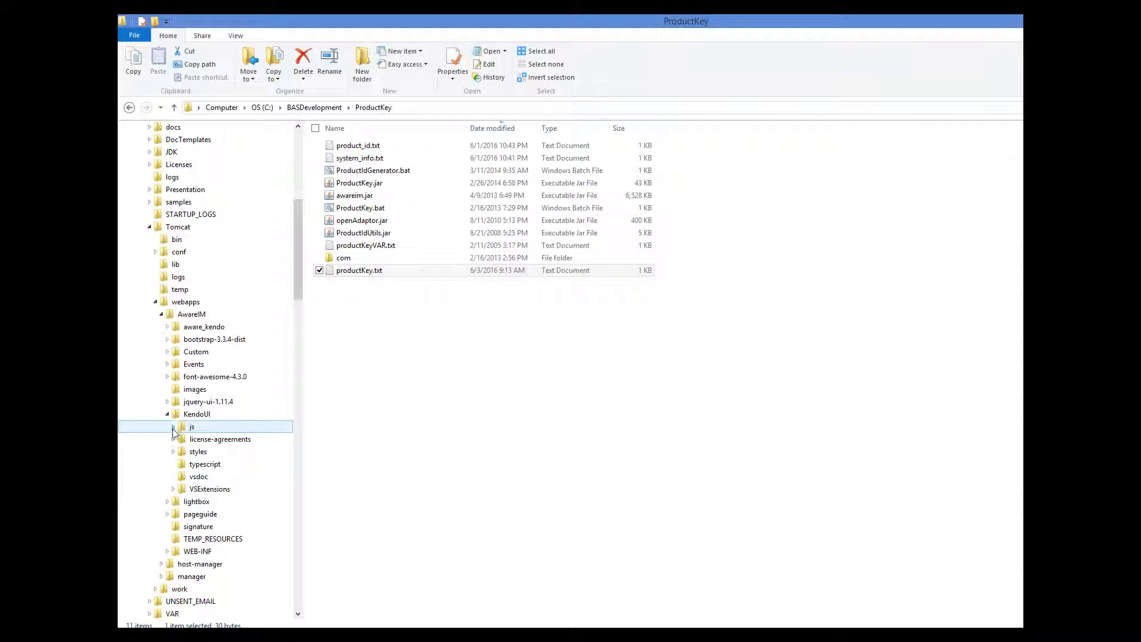
pyautogui.click(173, 427)
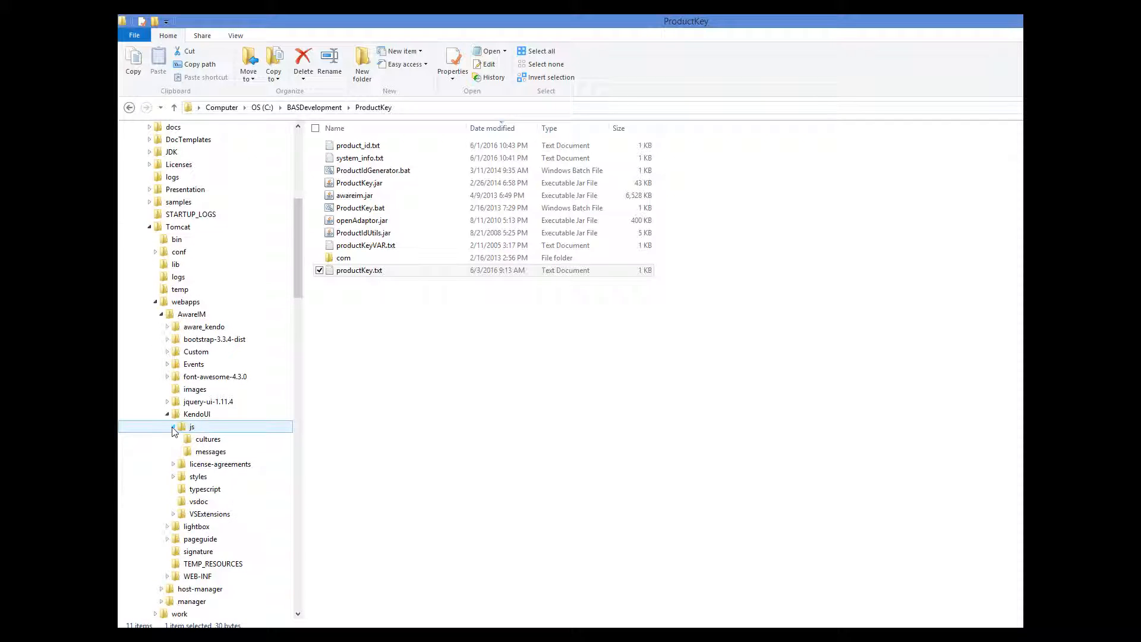
pyautogui.click(209, 452)
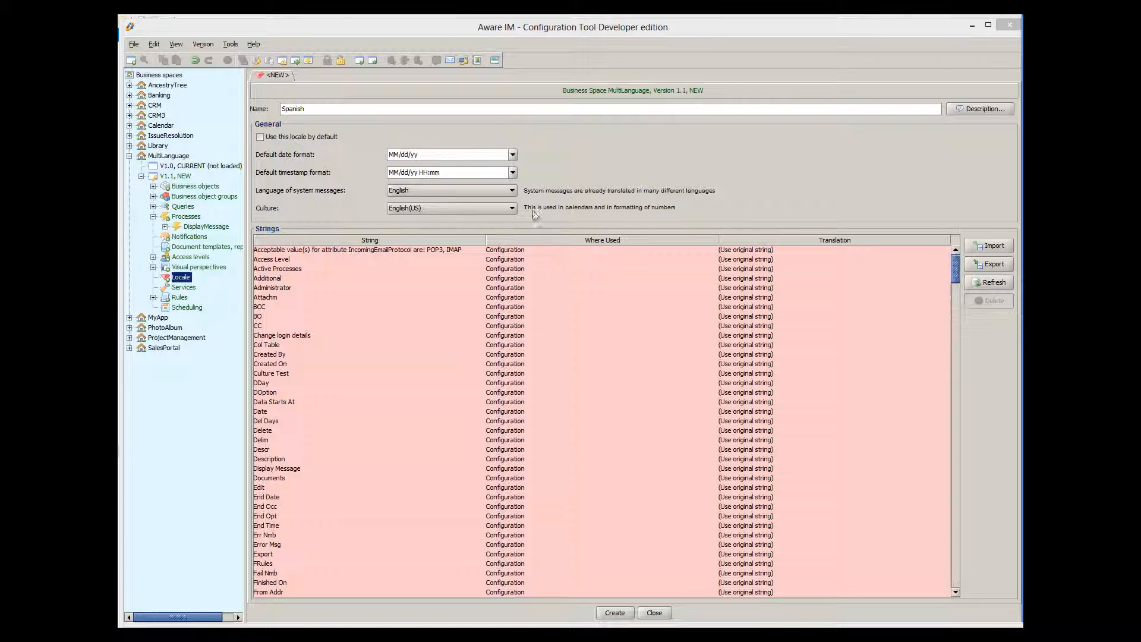
# Set both the system-message language and the culture of the new locale to Spanish
pyautogui.click(510, 191)
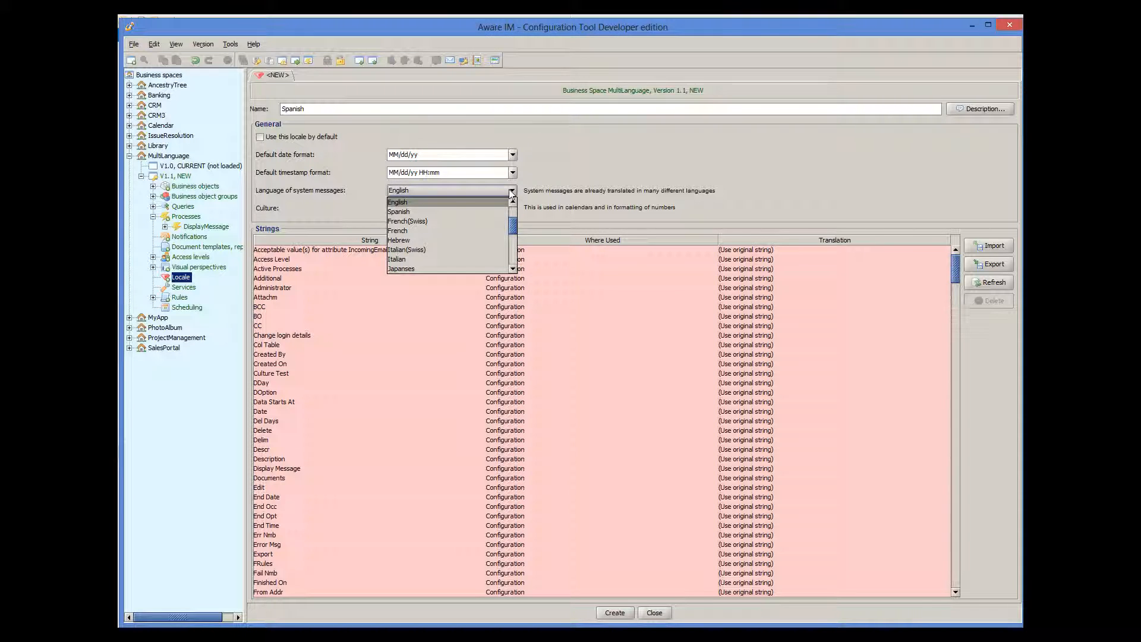
pyautogui.click(480, 213)
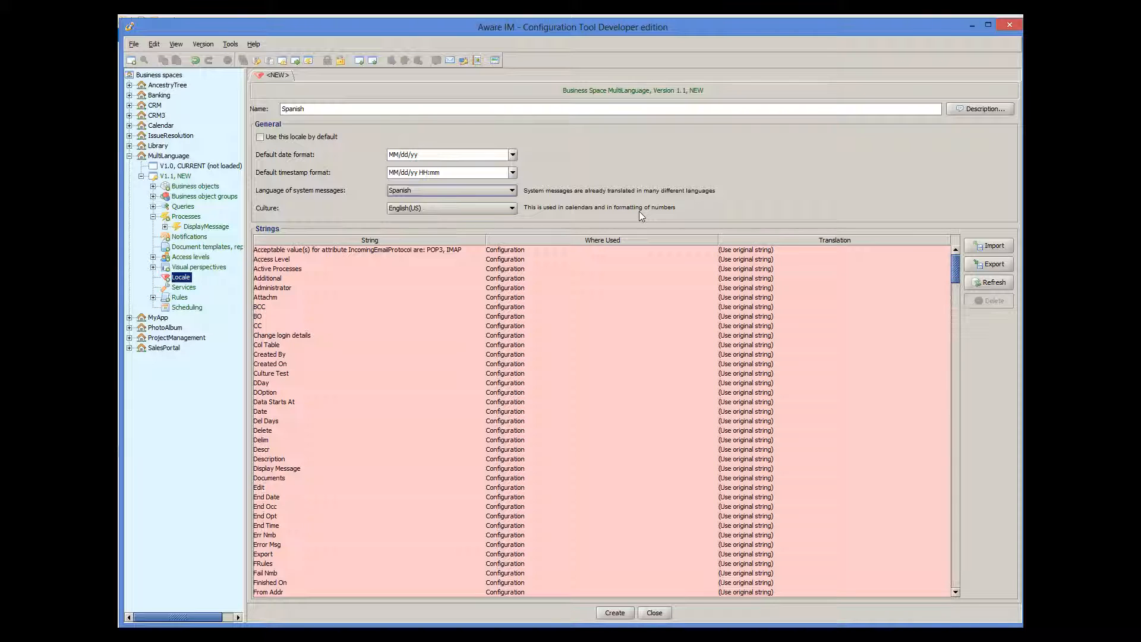
pyautogui.click(479, 208)
pyautogui.click(433, 258)
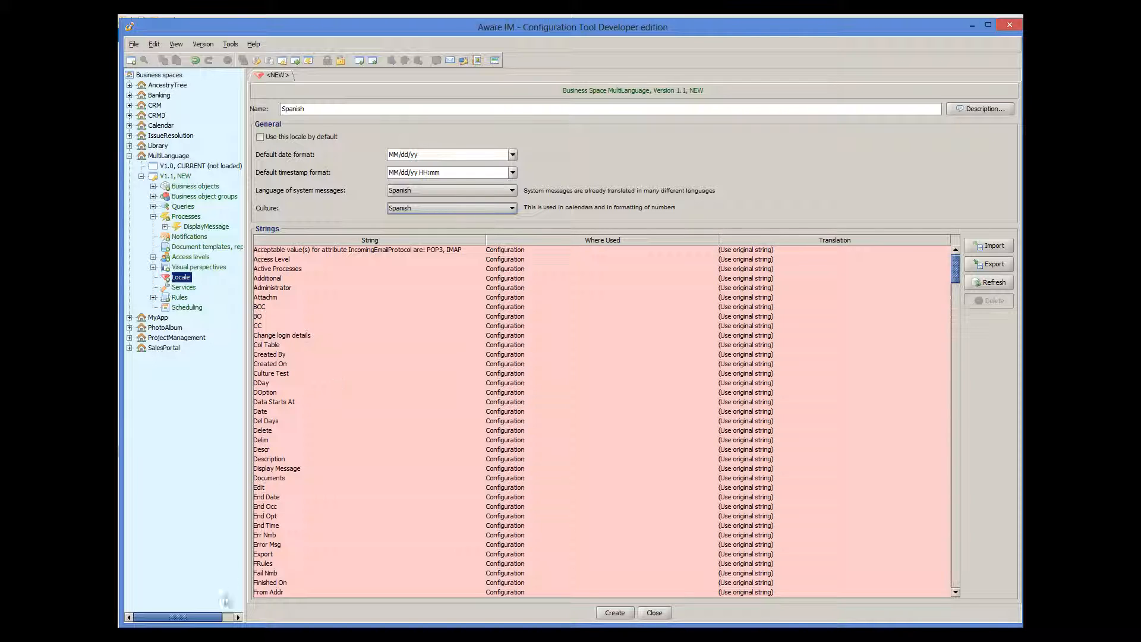
pyautogui.click(222, 632)
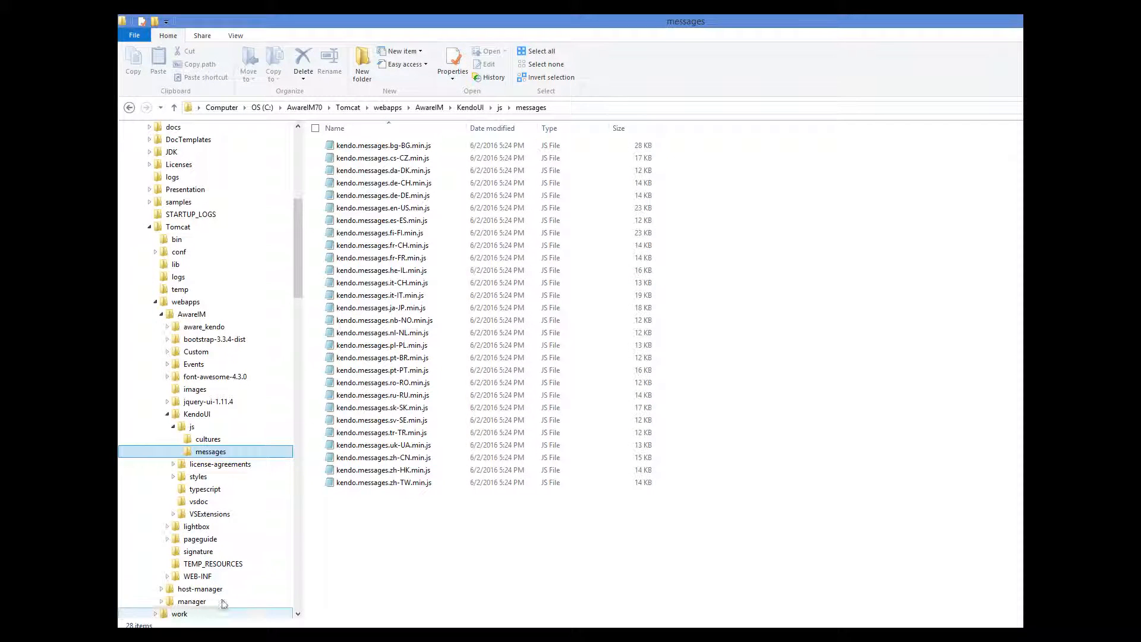
pyautogui.click(208, 439)
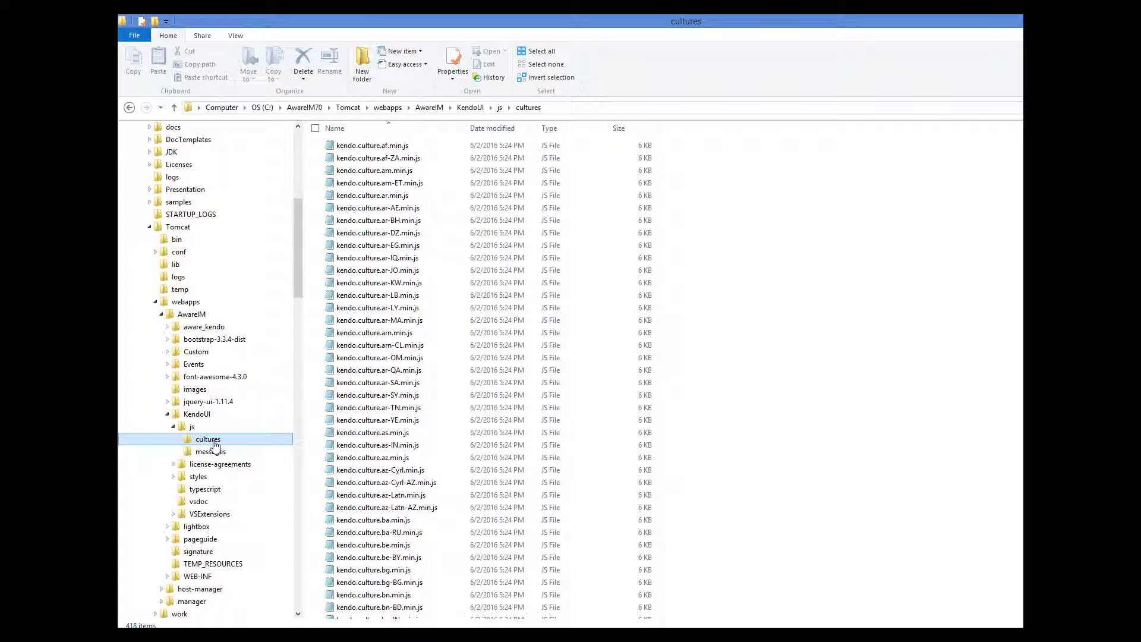
pyautogui.click(540, 633)
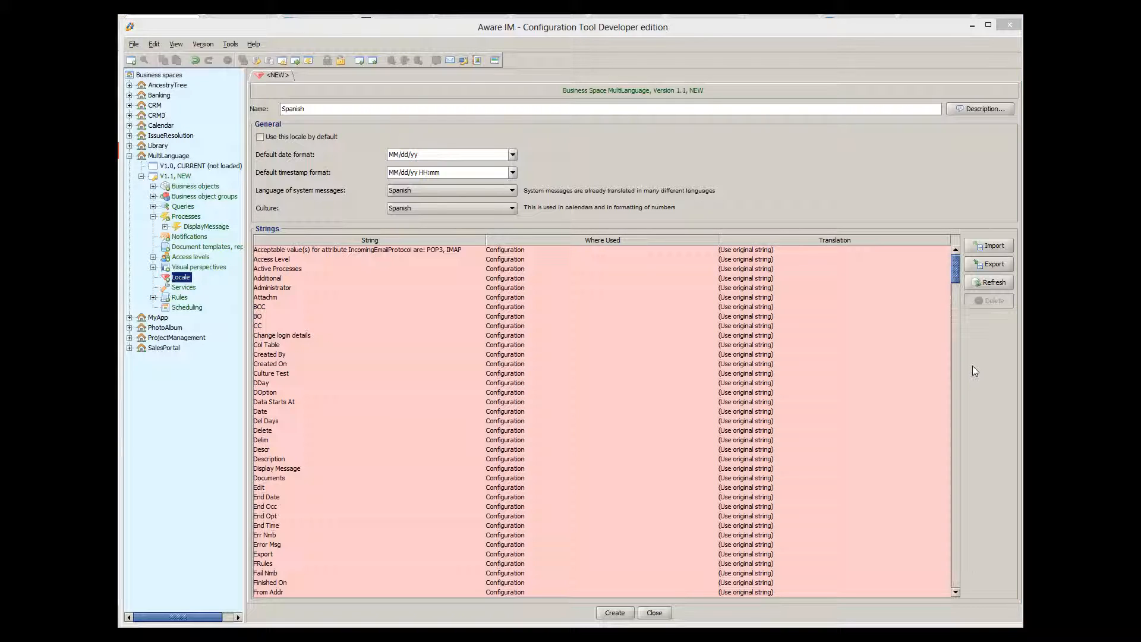
# Enter 'Gracias' as the 'Thank you!' translation in the Strings table, then open RegularUser
pyautogui.moveTo(957, 268); pyautogui.dragTo(958, 336)
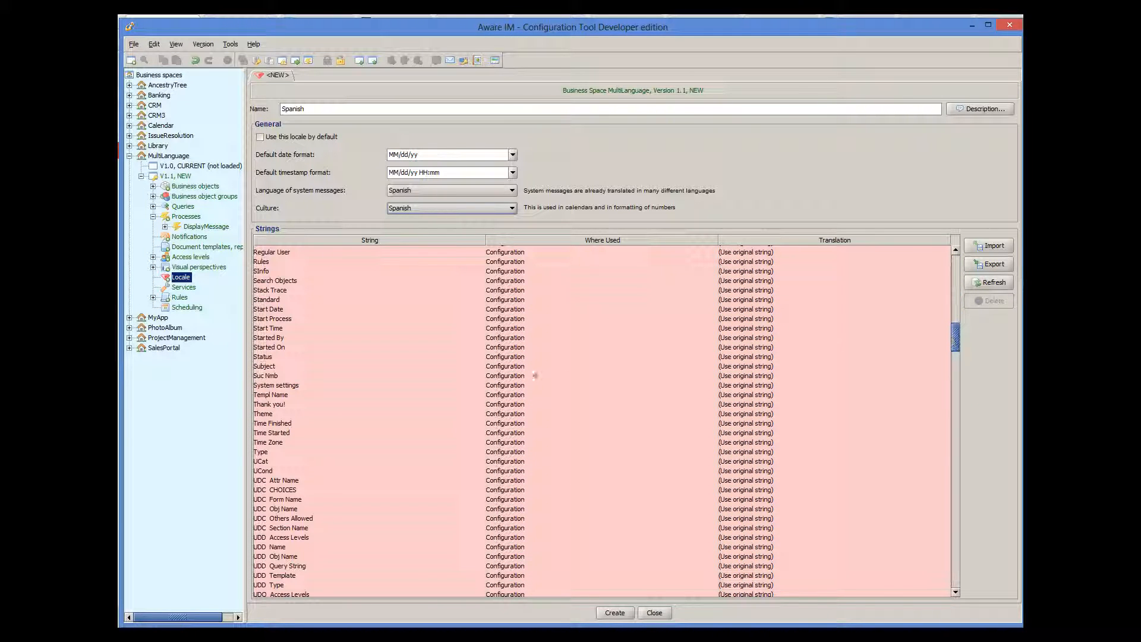
pyautogui.click(669, 408)
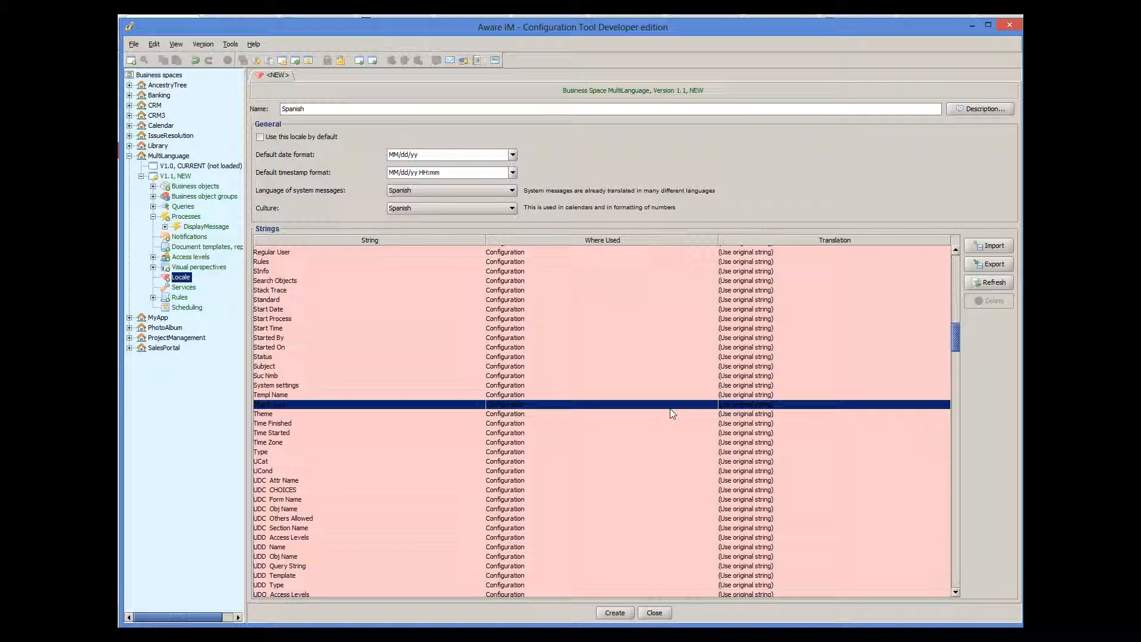
pyautogui.doubleClick(726, 404)
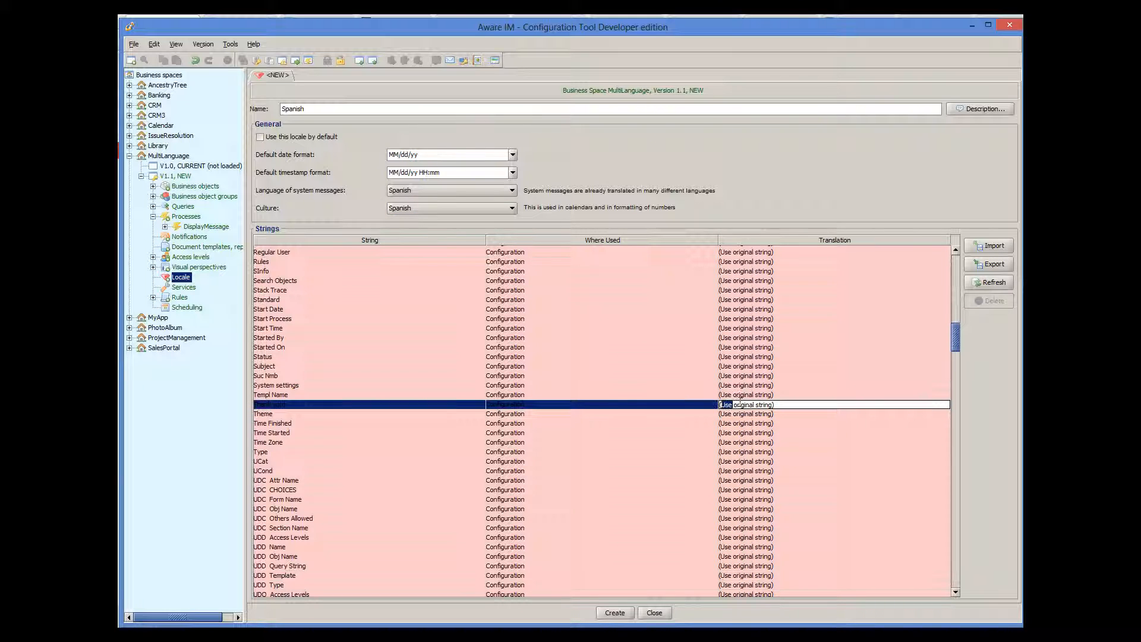
pyautogui.moveTo(776, 405); pyautogui.dragTo(721, 403)
pyautogui.press('Return')
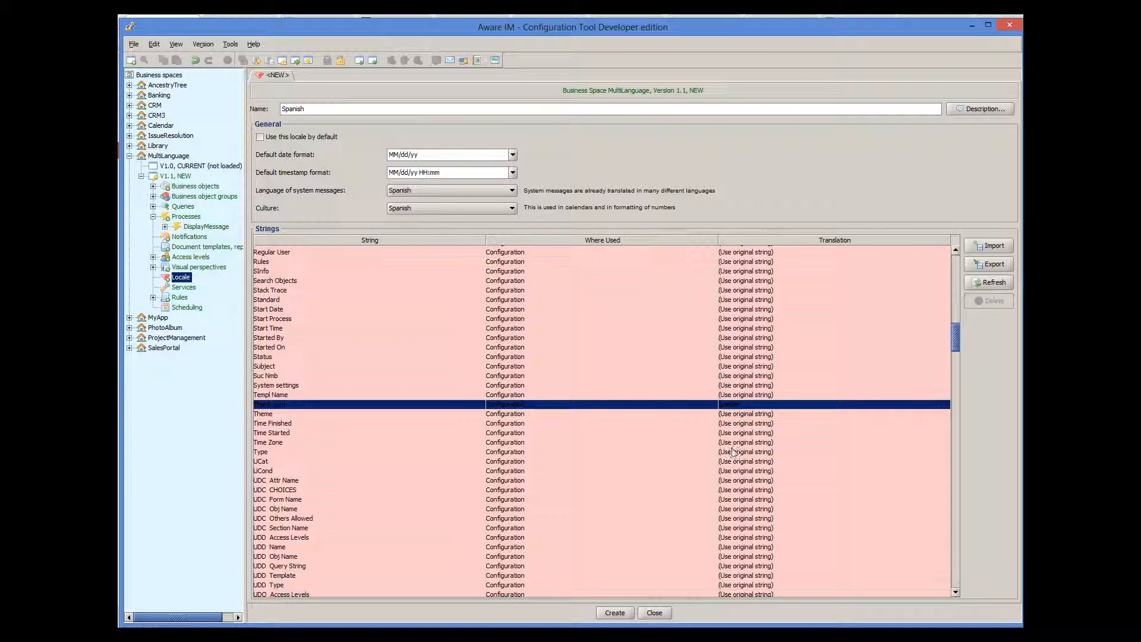
pyautogui.doubleClick(743, 451)
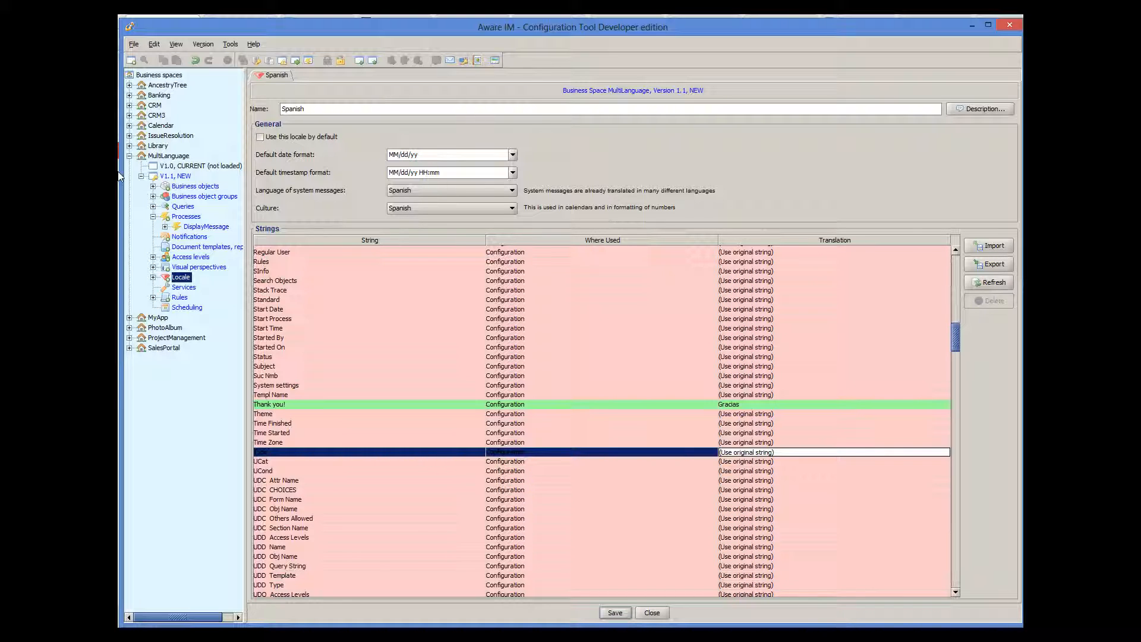
pyautogui.click(152, 187)
pyautogui.doubleClick(191, 206)
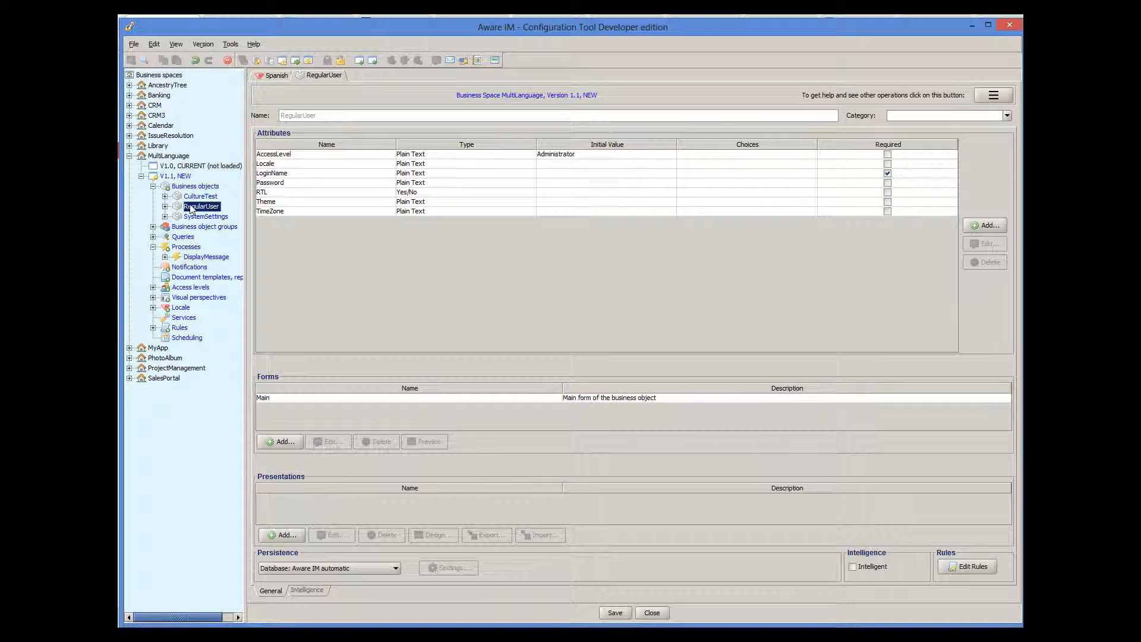
# Review RegularUser's Locale attribute against the Spanish locale settings, ending back on RegularUser
pyautogui.click(265, 164)
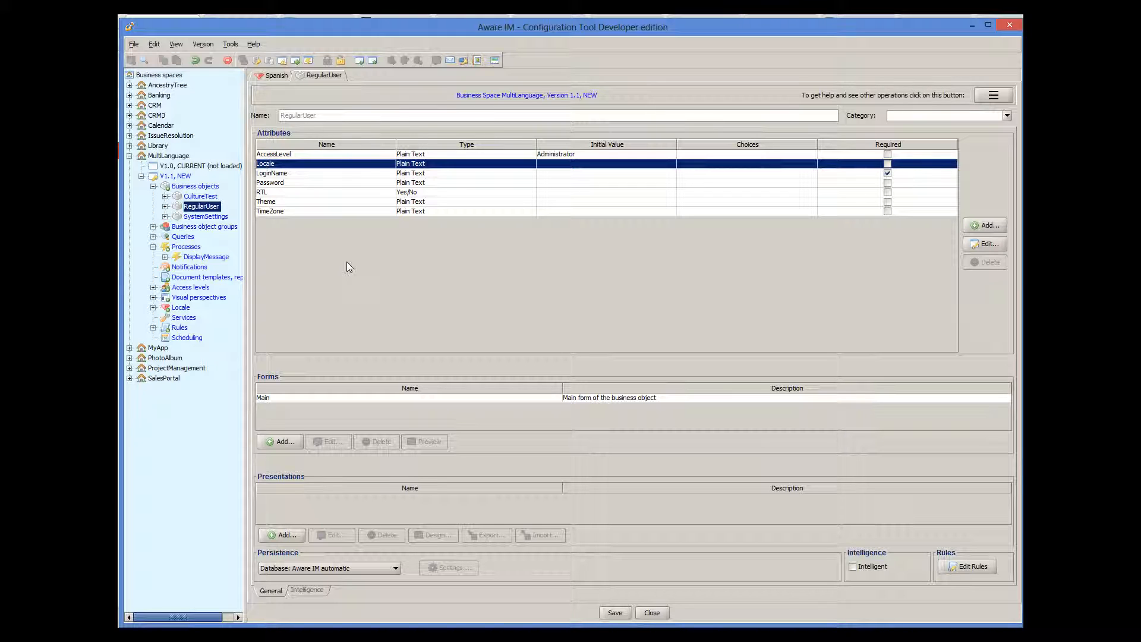
pyautogui.click(261, 76)
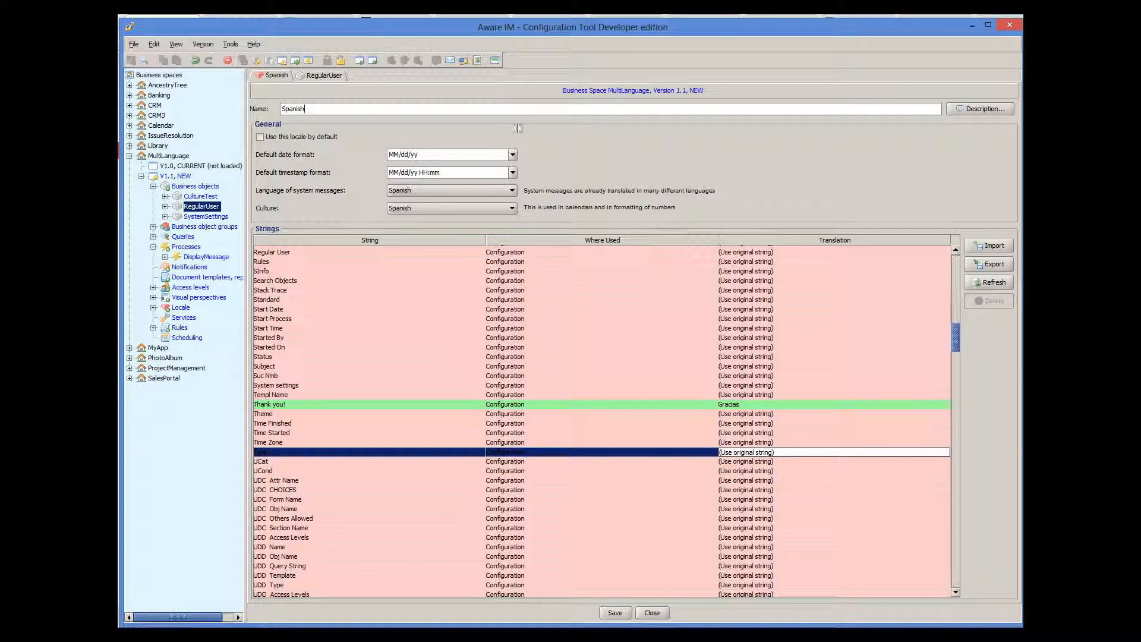
pyautogui.click(333, 73)
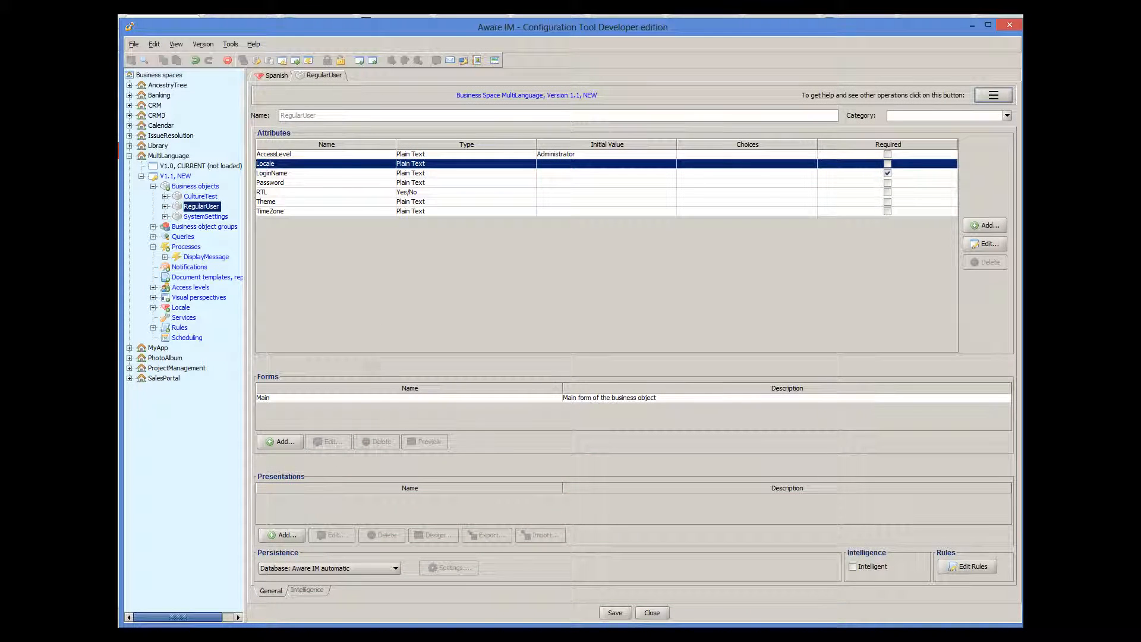
# Check the Locale field in the RegularUser Main form's Main section, cancelling both dialogs unchanged
pyautogui.doubleClick(384, 397)
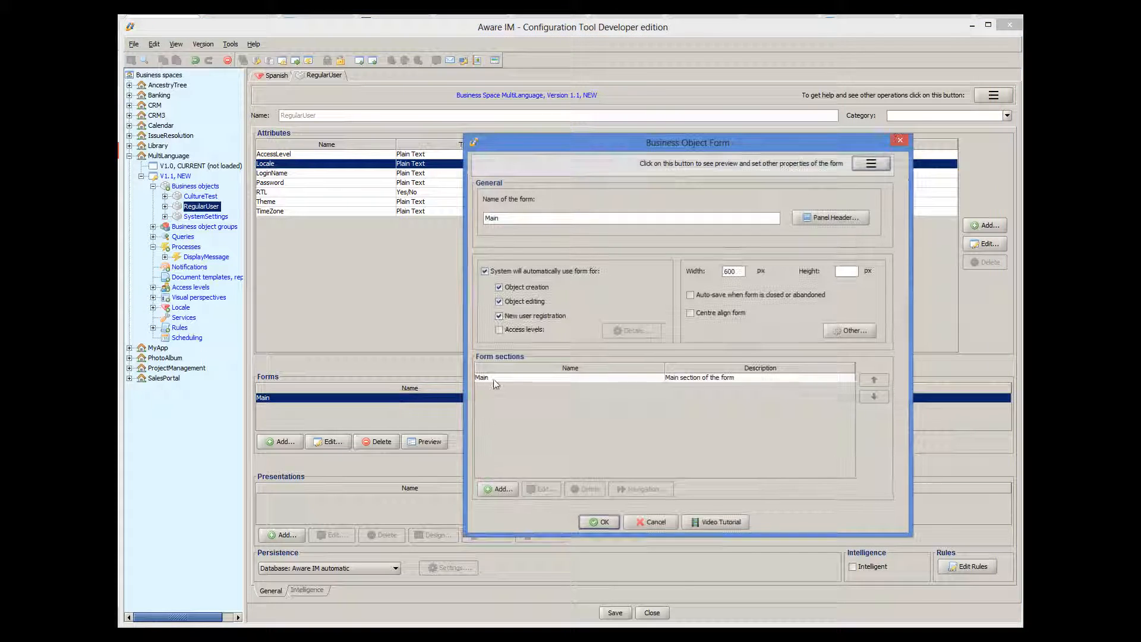
pyautogui.doubleClick(494, 379)
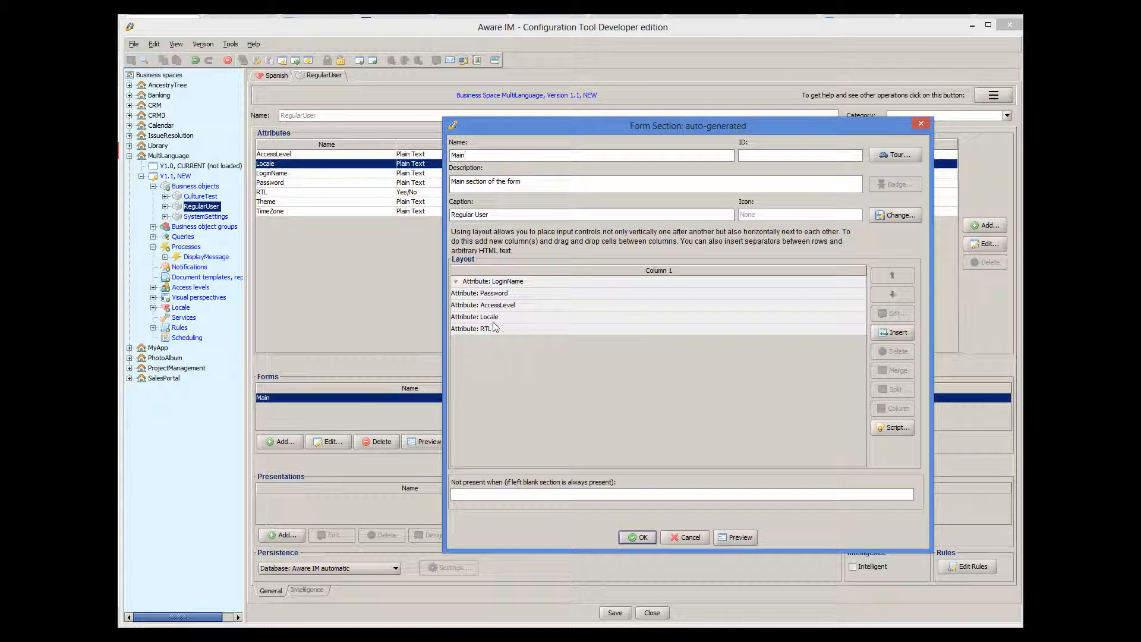
pyautogui.click(494, 318)
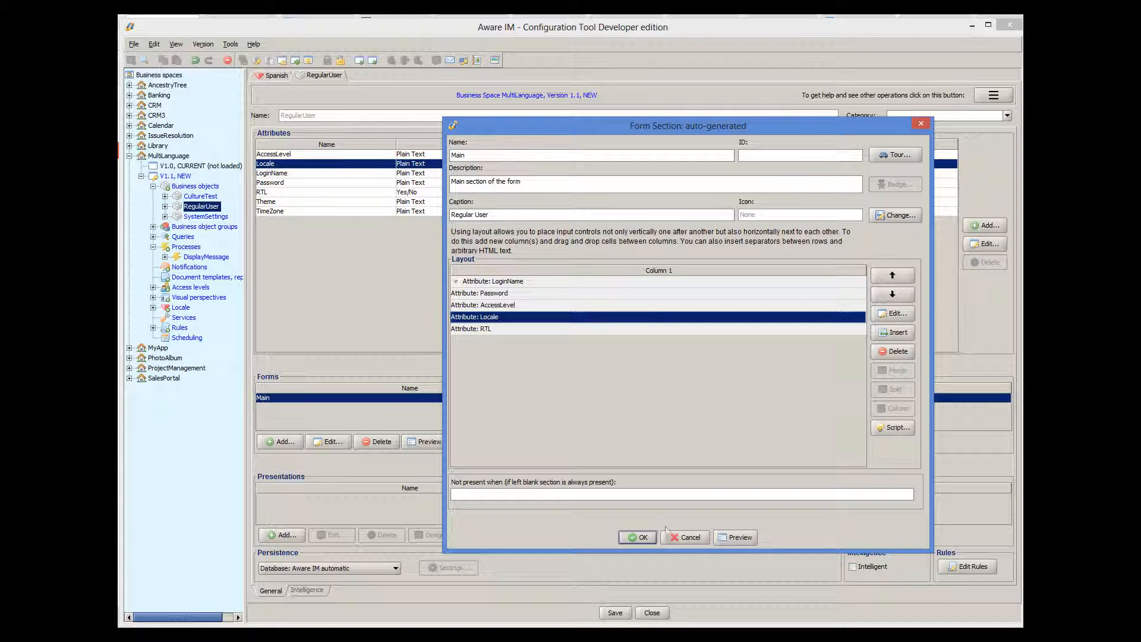
pyautogui.click(701, 535)
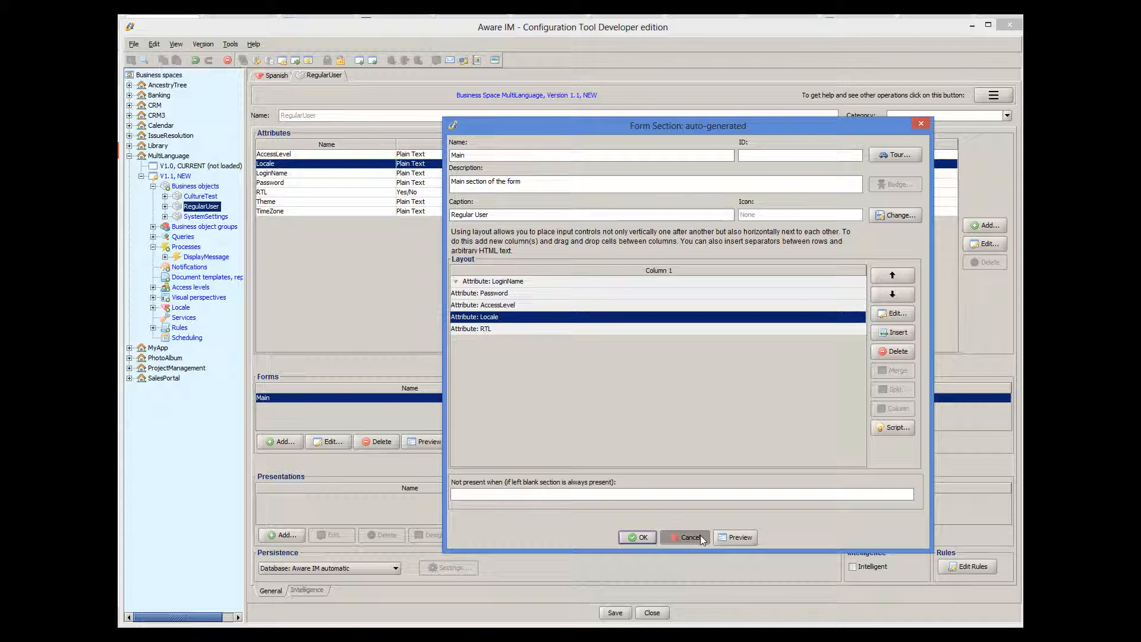
pyautogui.click(672, 522)
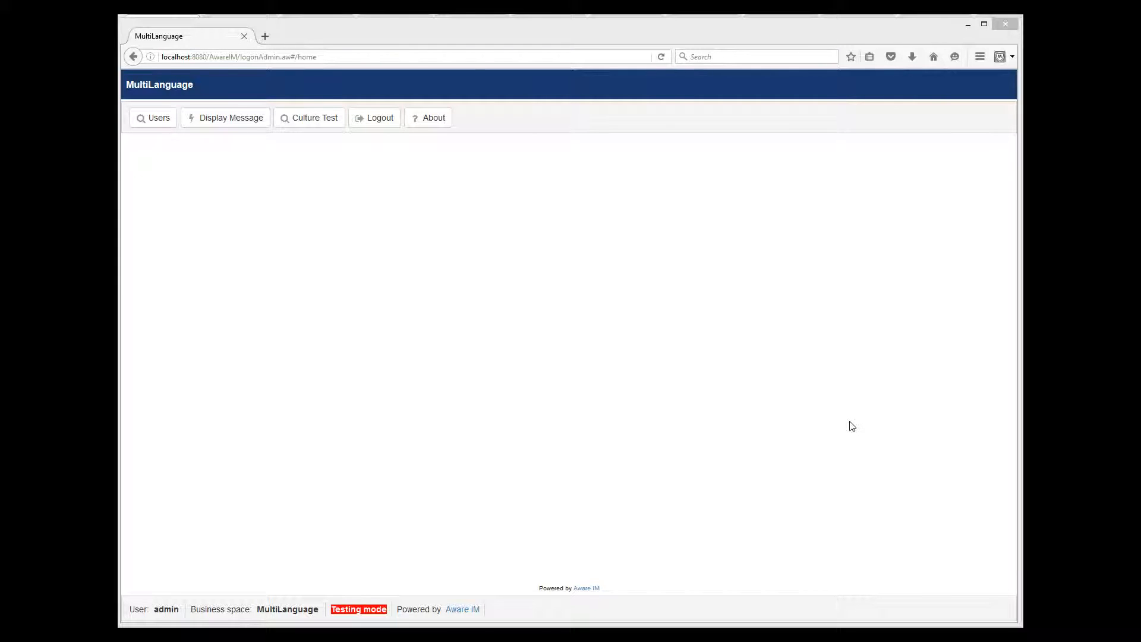
# Open the Users list and start a new user record
pyautogui.click(146, 125)
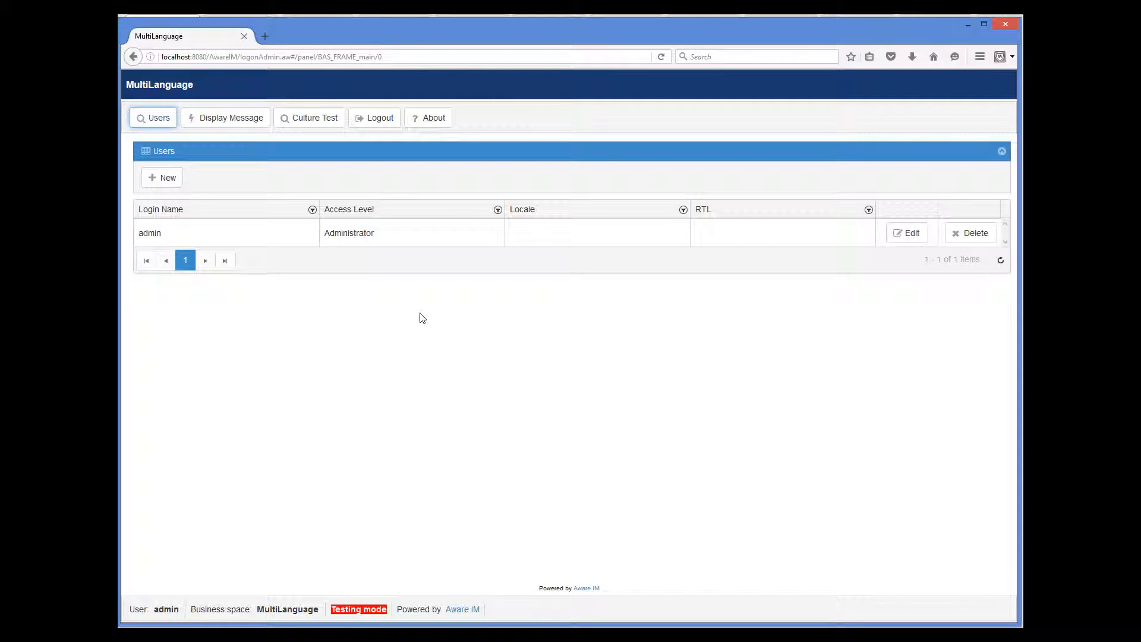
pyautogui.click(172, 179)
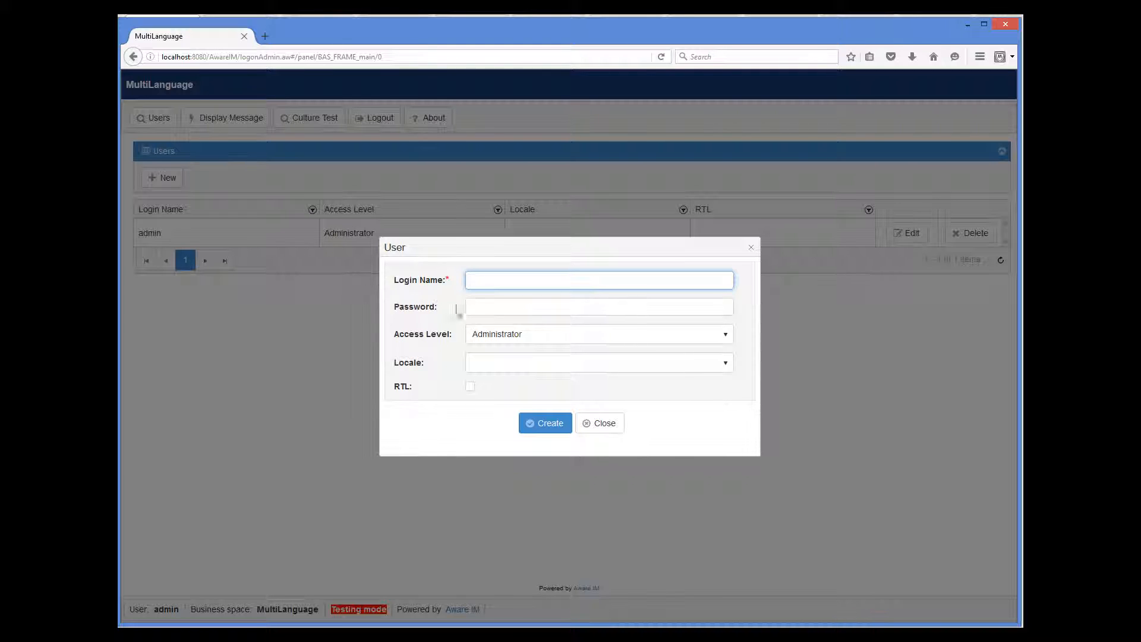
# Assign the Spanish locale to the new user and enter their login name
pyautogui.click(620, 372)
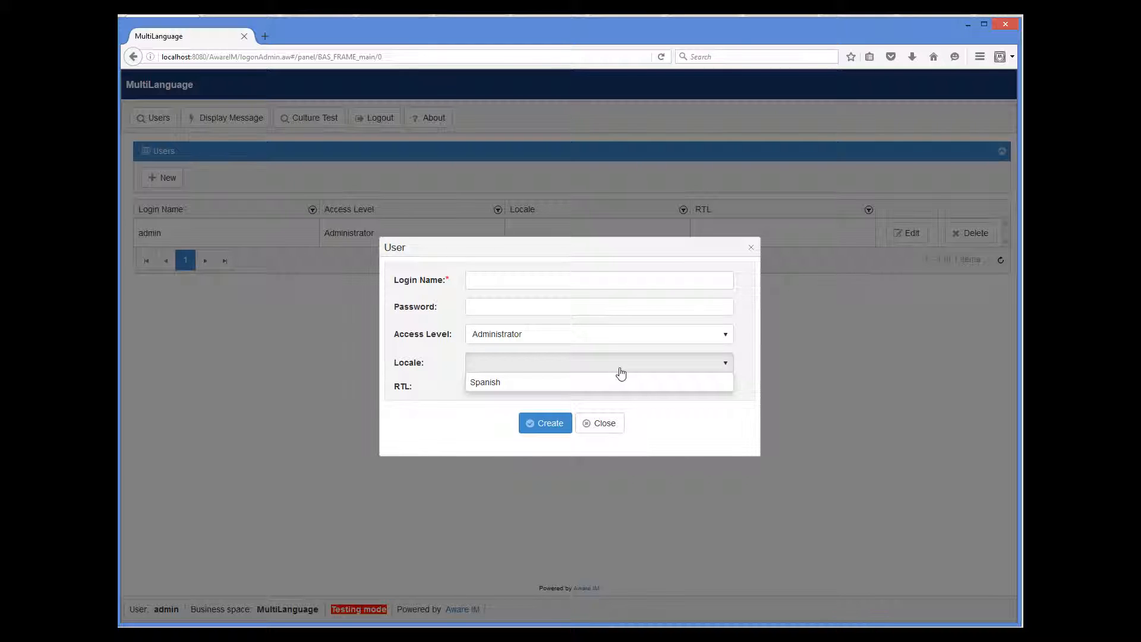
pyautogui.click(691, 387)
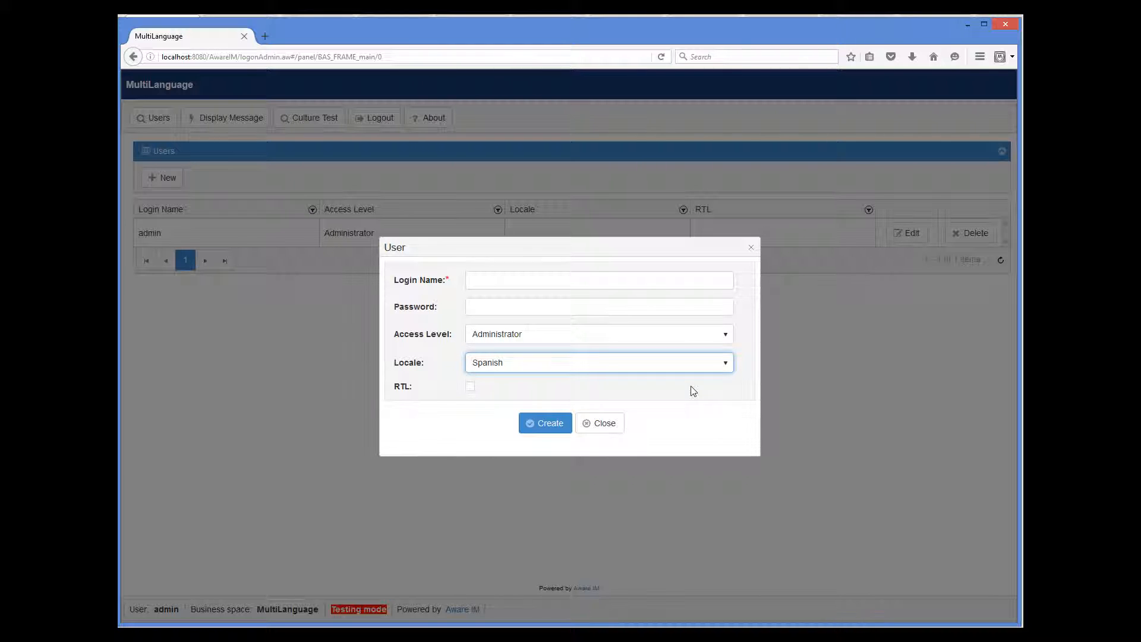
pyautogui.click(503, 275)
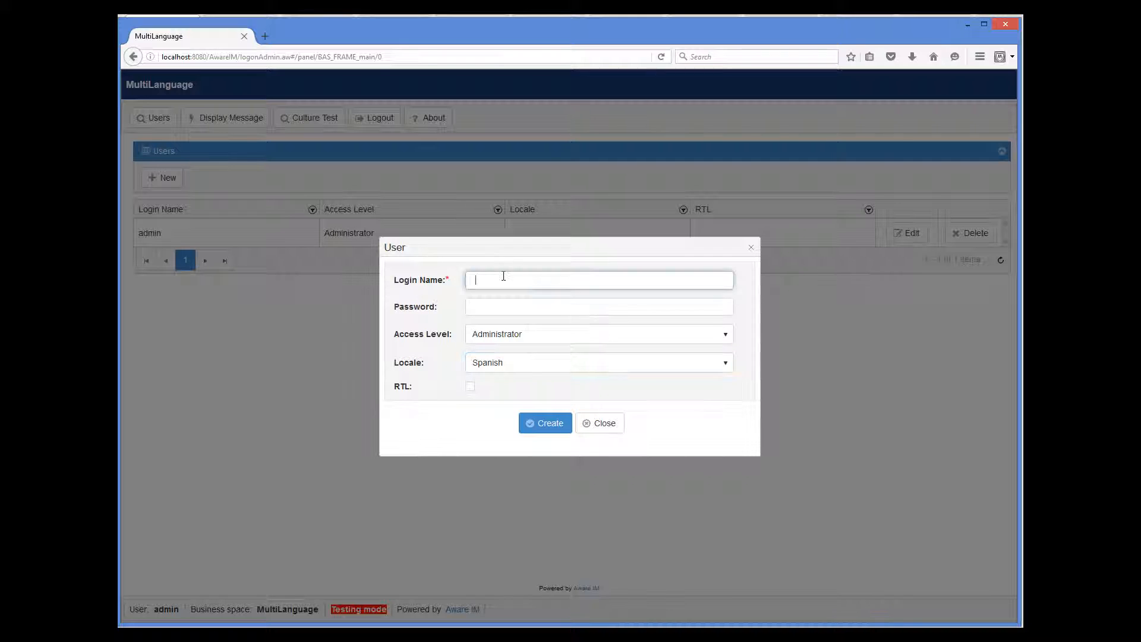
pyautogui.press('Tab')
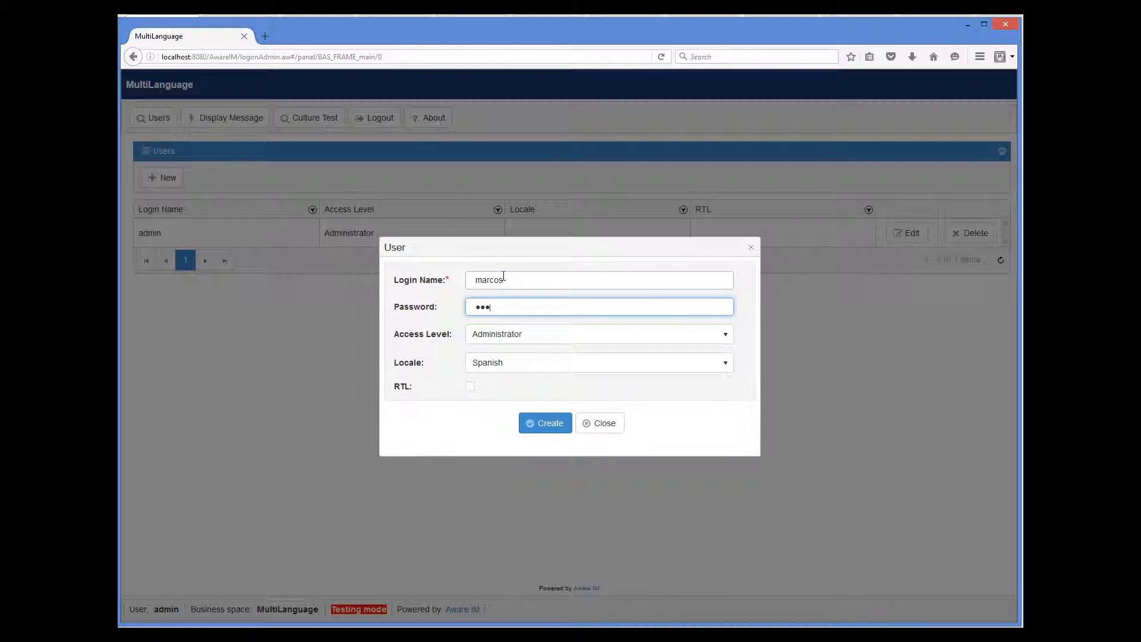
# Create the user, re-entering the password to confirm and save it
pyautogui.click(541, 426)
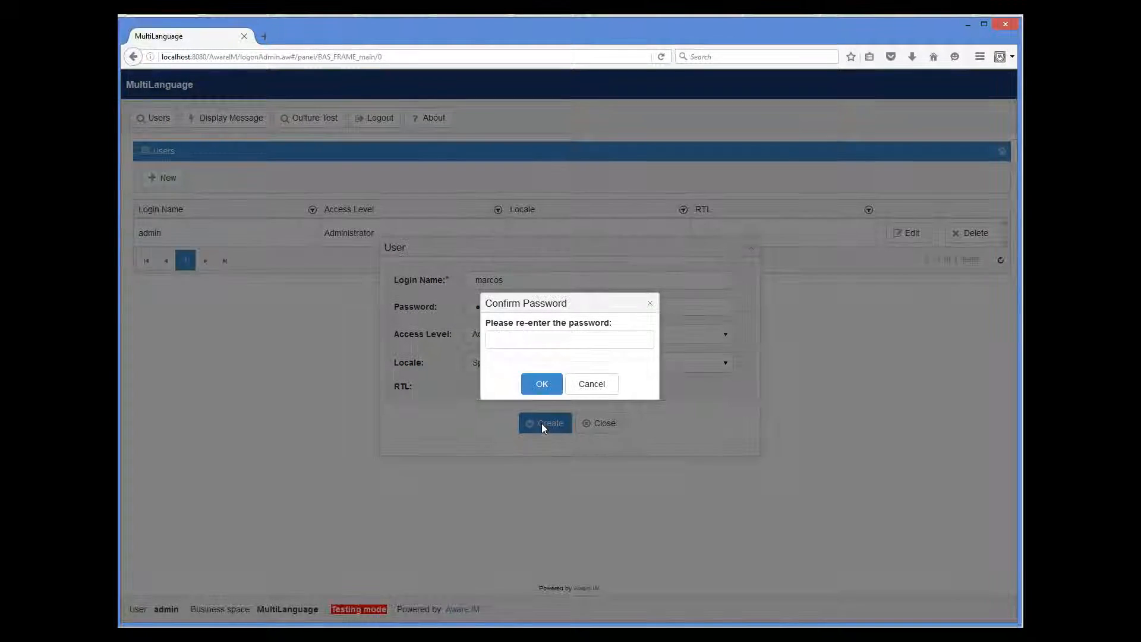
pyautogui.click(527, 346)
pyautogui.write('marcos')
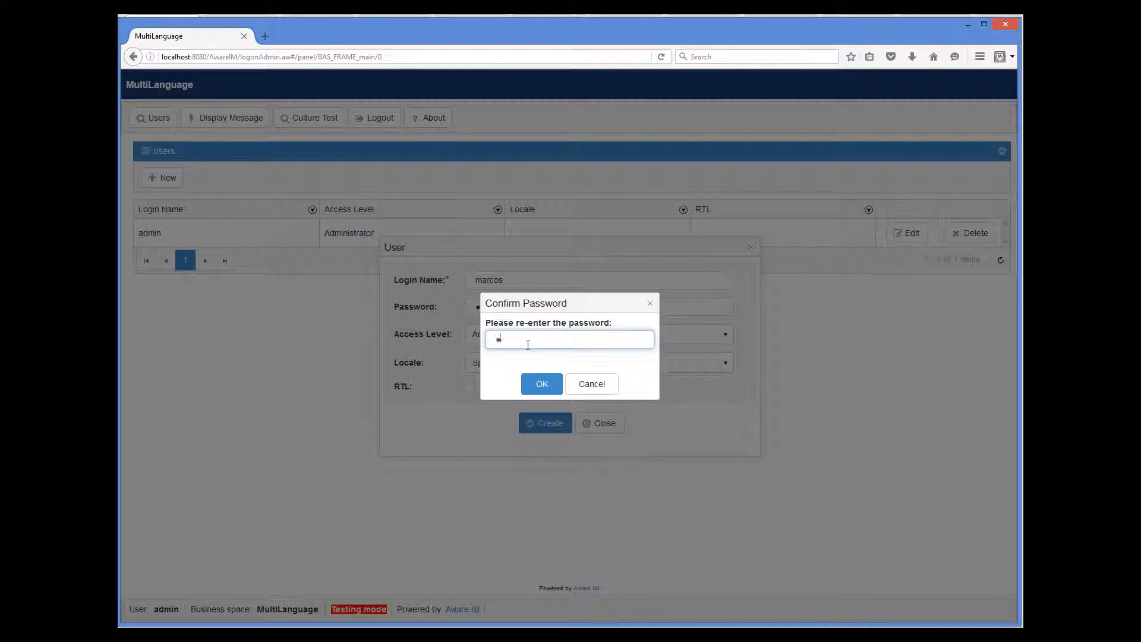
pyautogui.click(541, 383)
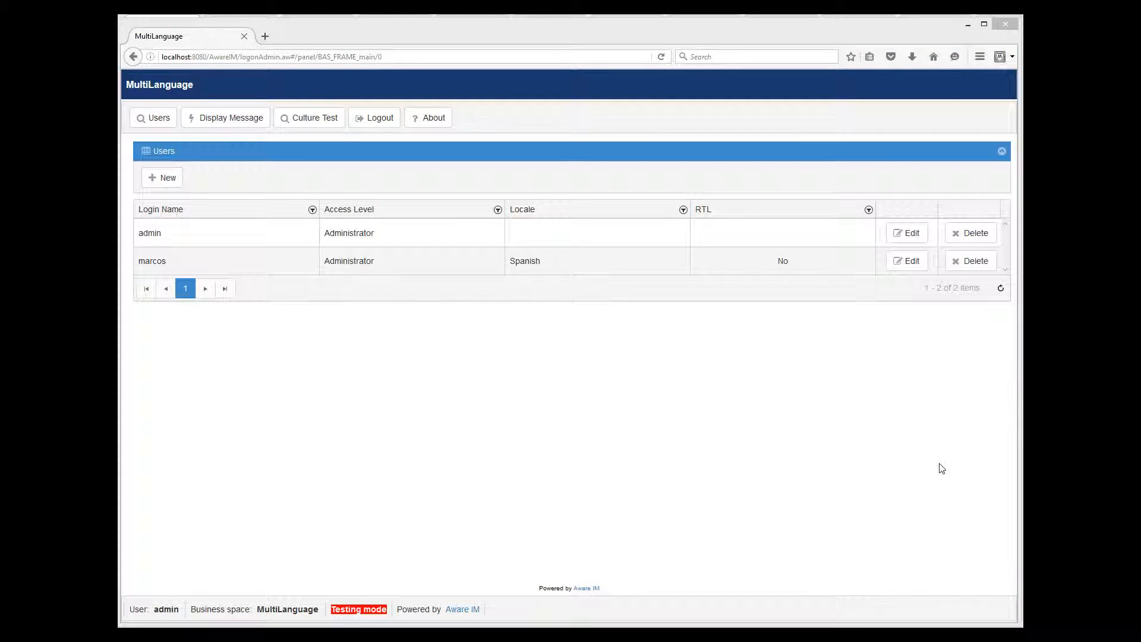
# Log out and log back into the MultiLanguage space as the Spanish user in Testing Mode
pyautogui.click(372, 118)
pyautogui.click(479, 304)
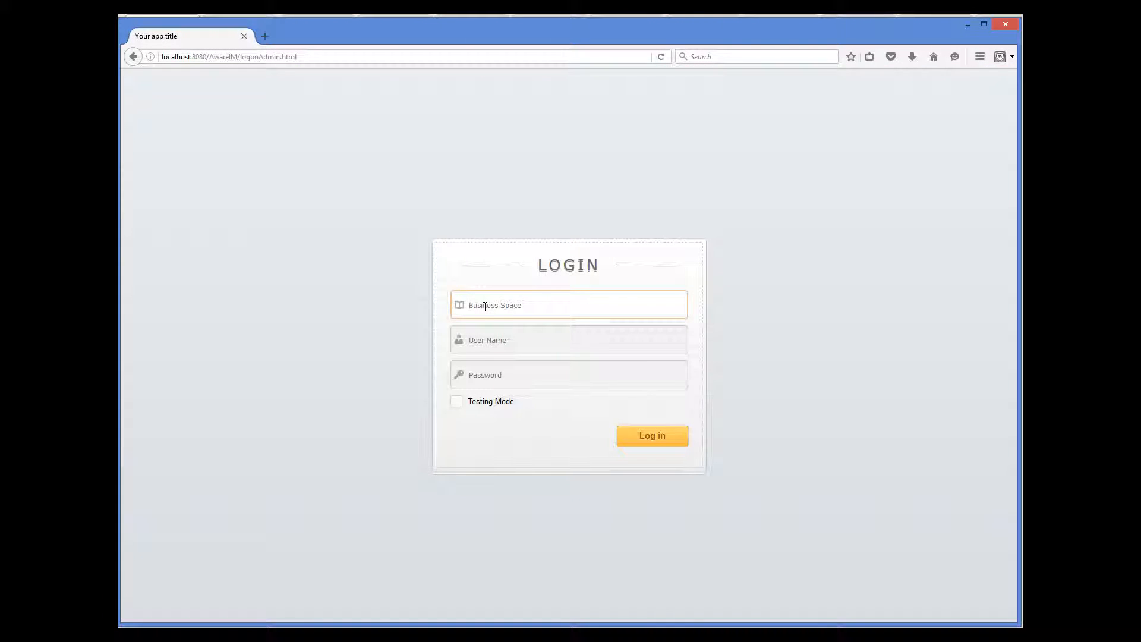
pyautogui.write('Mu')
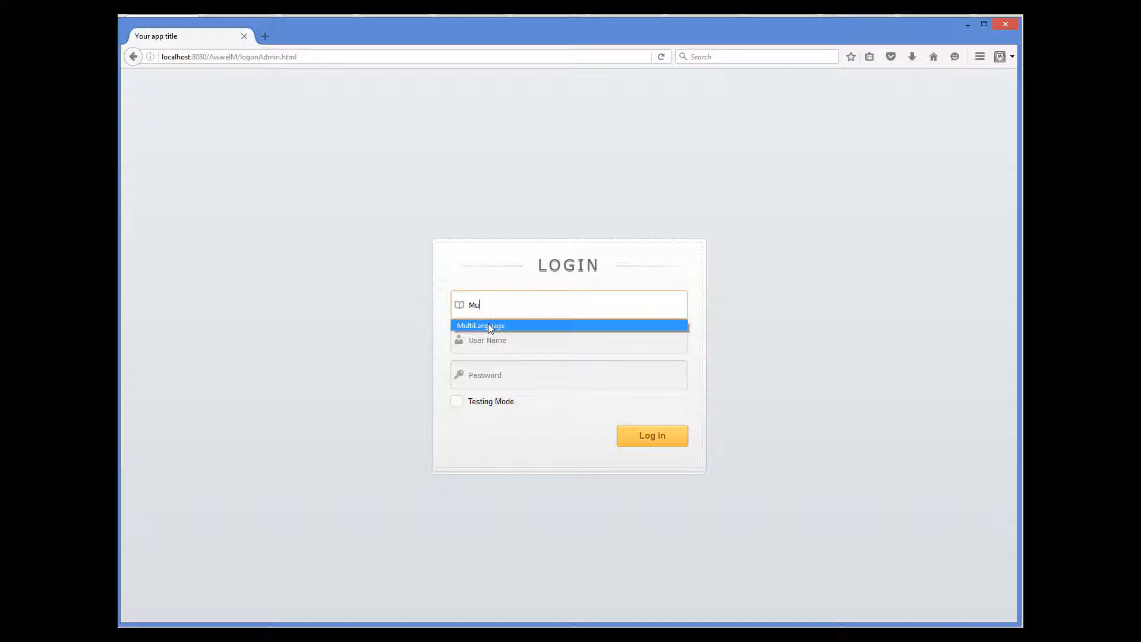
pyautogui.click(486, 325)
pyautogui.write('marcos')
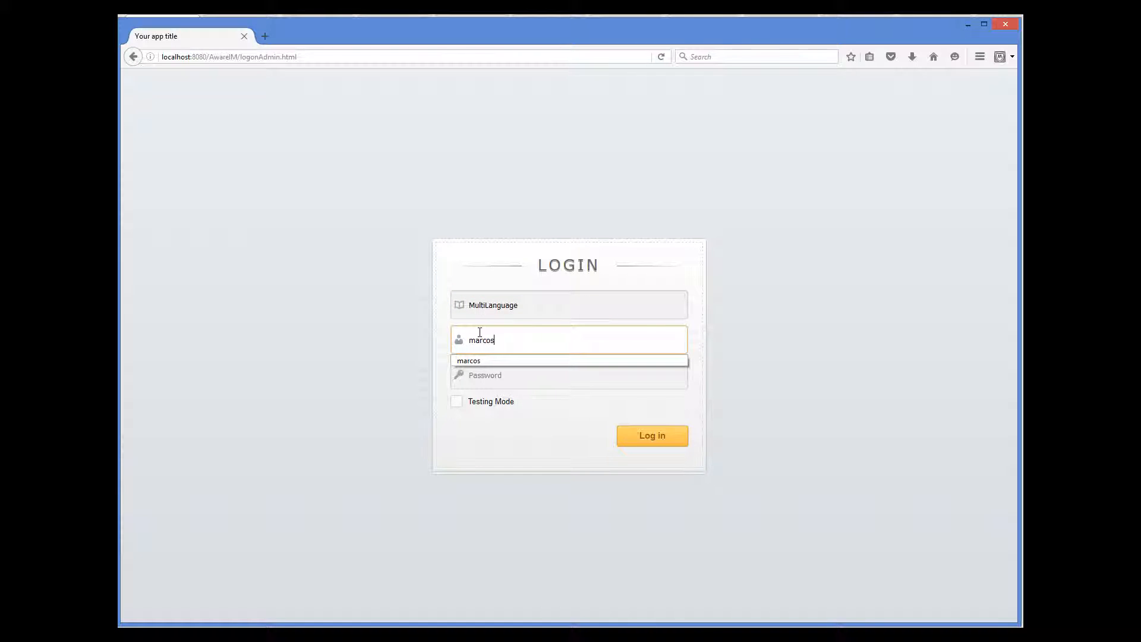
pyautogui.press('Tab')
pyautogui.write('******')
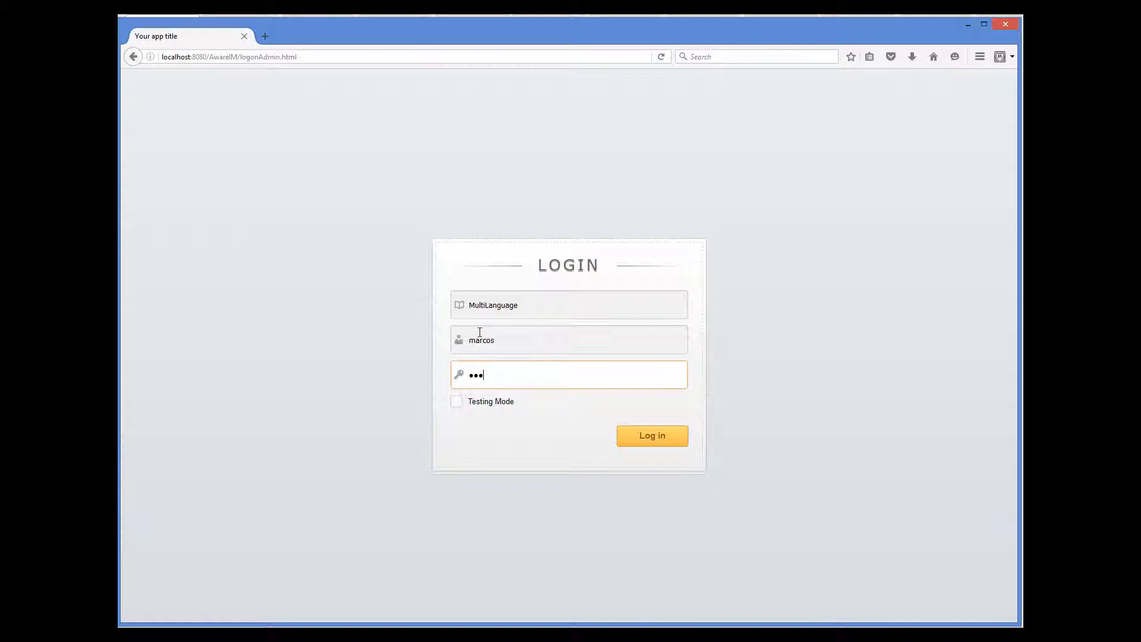
pyautogui.click(460, 403)
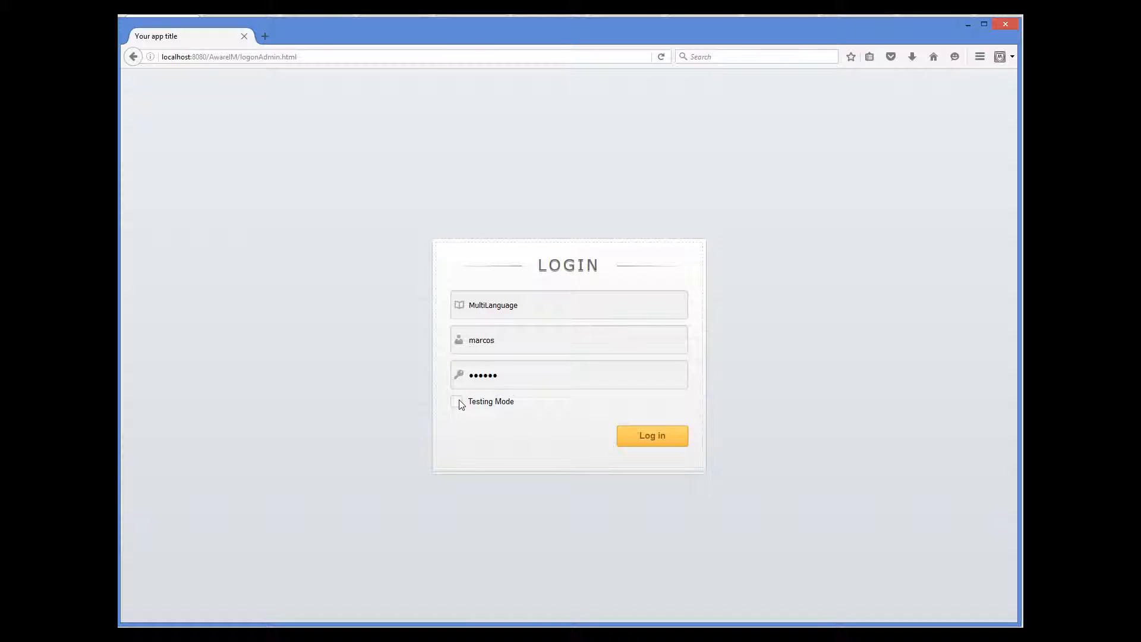
pyautogui.click(637, 438)
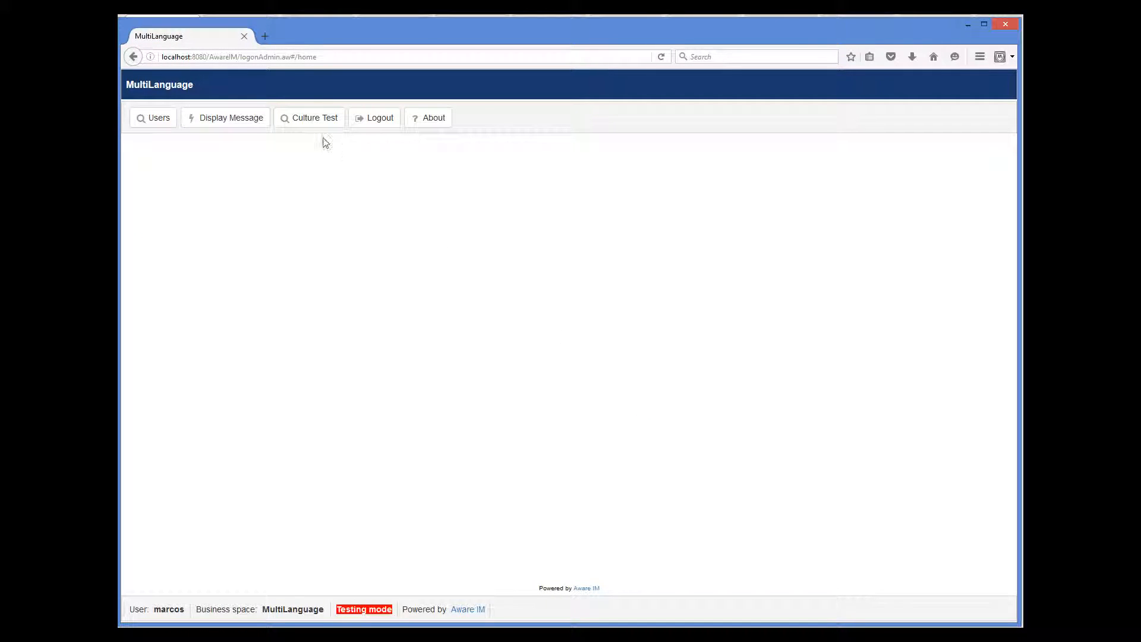
# Display the greeting message, which reads 'Gracias', and dismiss it
pyautogui.click(241, 120)
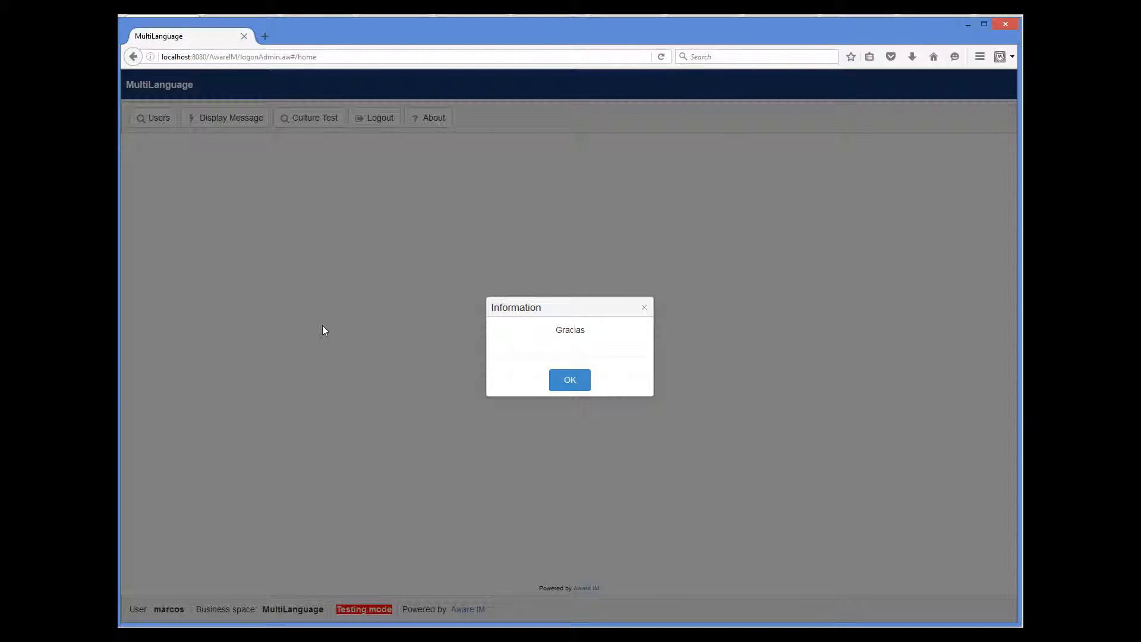
pyautogui.click(582, 386)
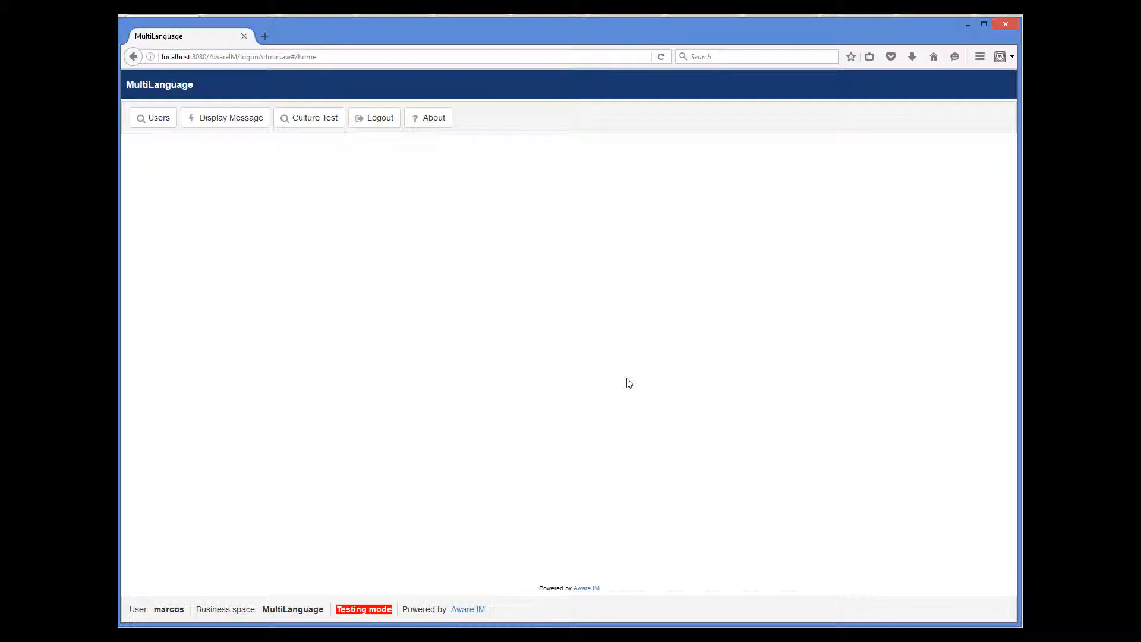
pyautogui.click(327, 119)
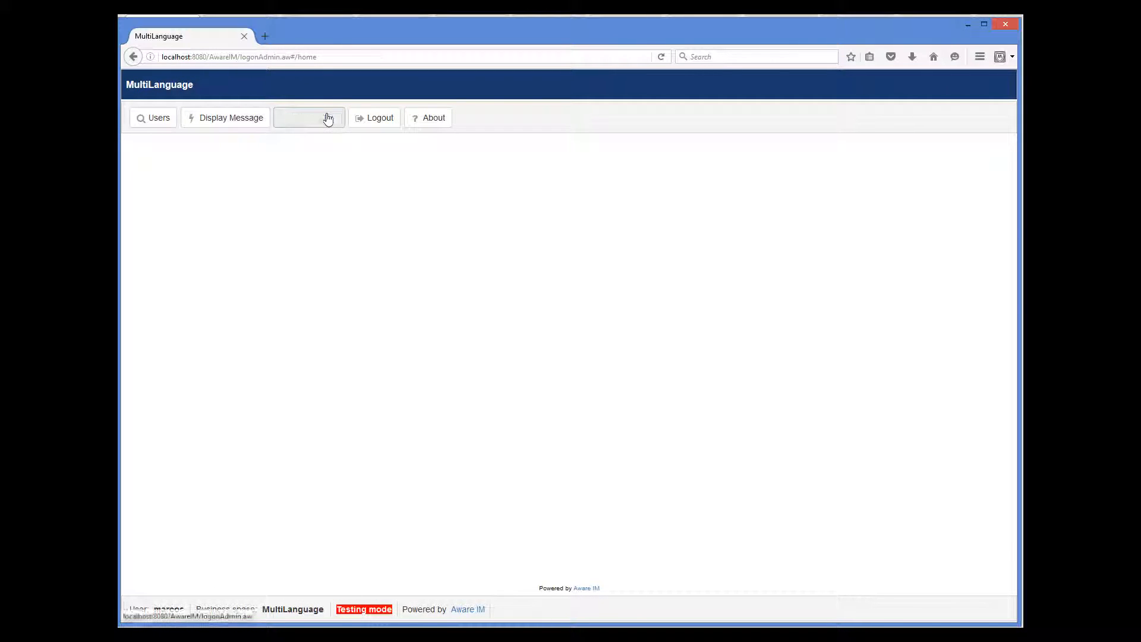
# Add a Culture Test record with Nmb 467,32 dated 06/03/2016, then log out
pyautogui.click(178, 179)
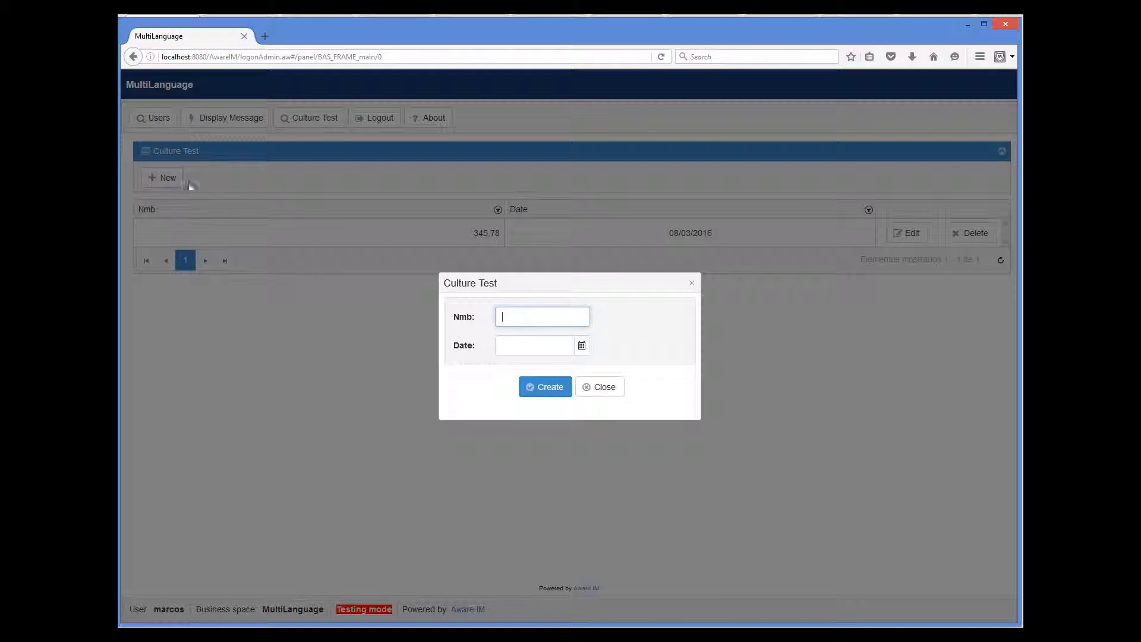
pyautogui.write('467,32')
pyautogui.click(581, 347)
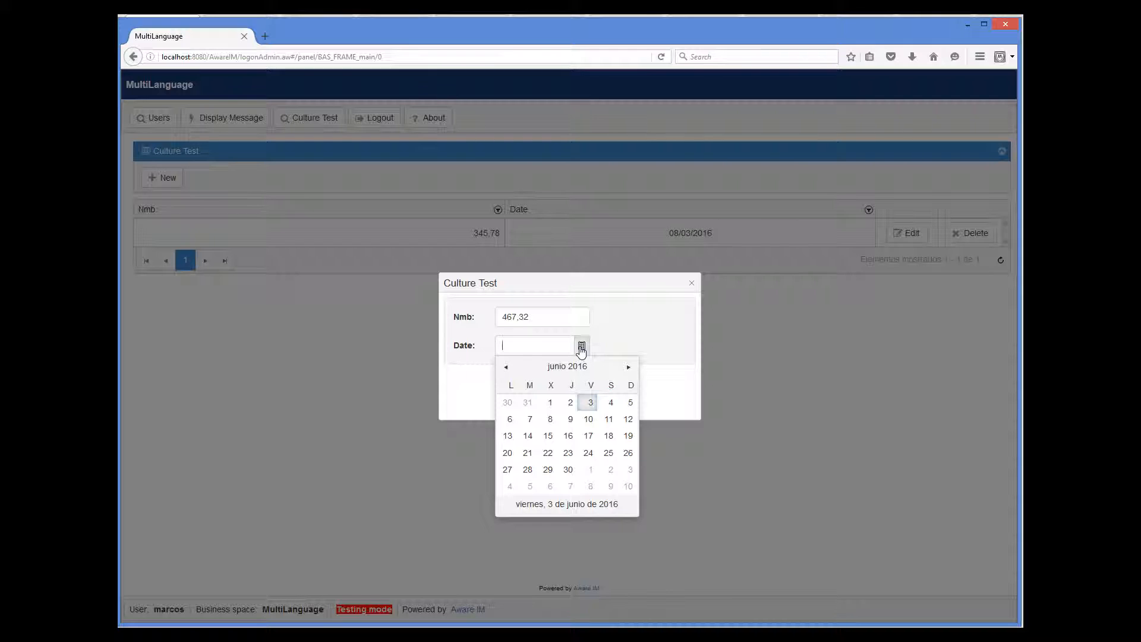
pyautogui.click(591, 406)
pyautogui.click(547, 393)
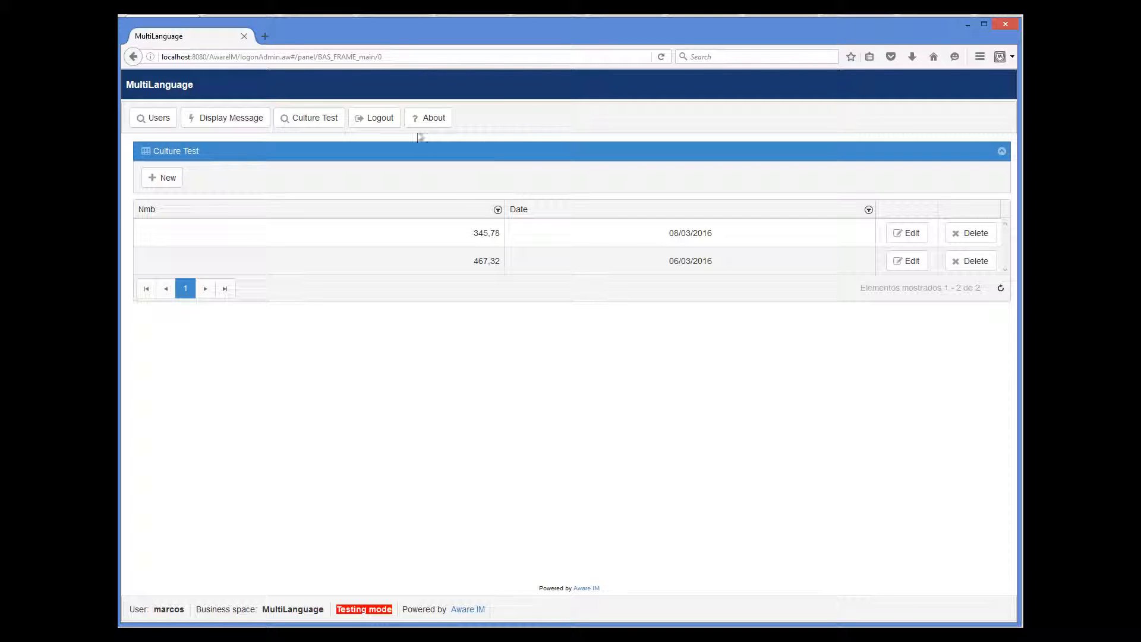
pyautogui.click(382, 119)
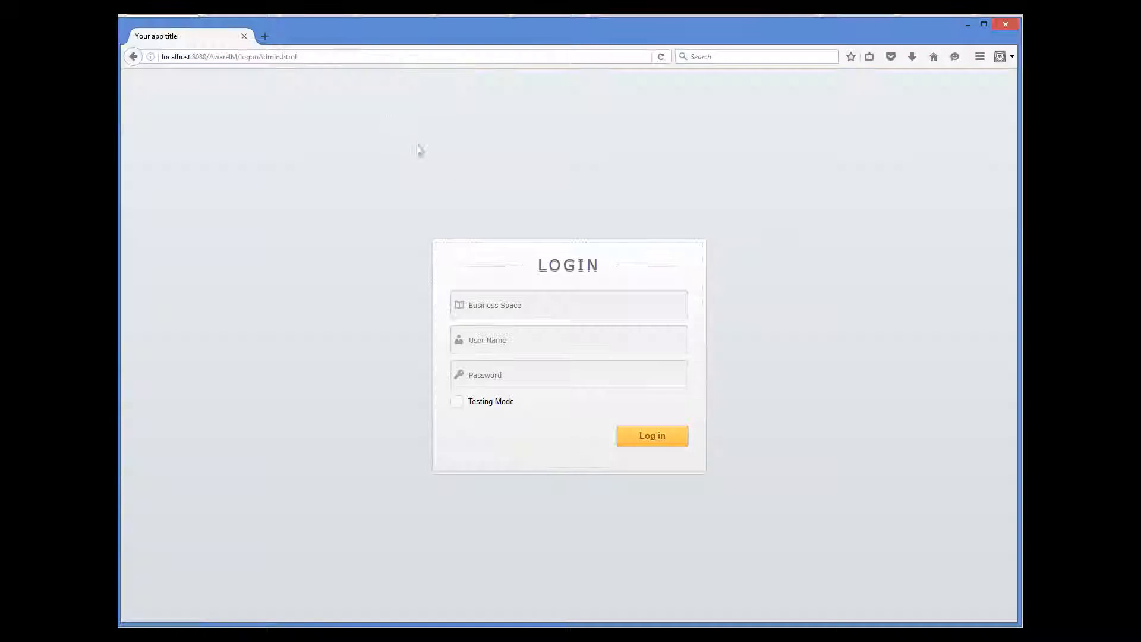
# Log into the MultiLanguage space as the admin account with Testing Mode on
pyautogui.click(502, 300)
pyautogui.write('Mul')
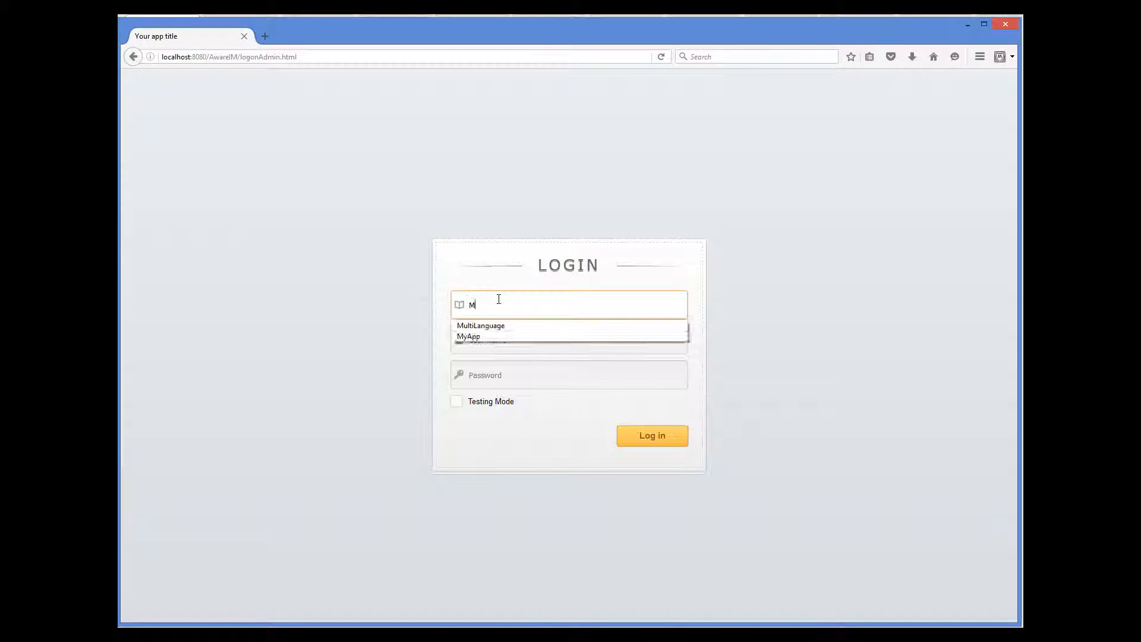
pyautogui.click(508, 326)
pyautogui.click(510, 337)
pyautogui.write('a')
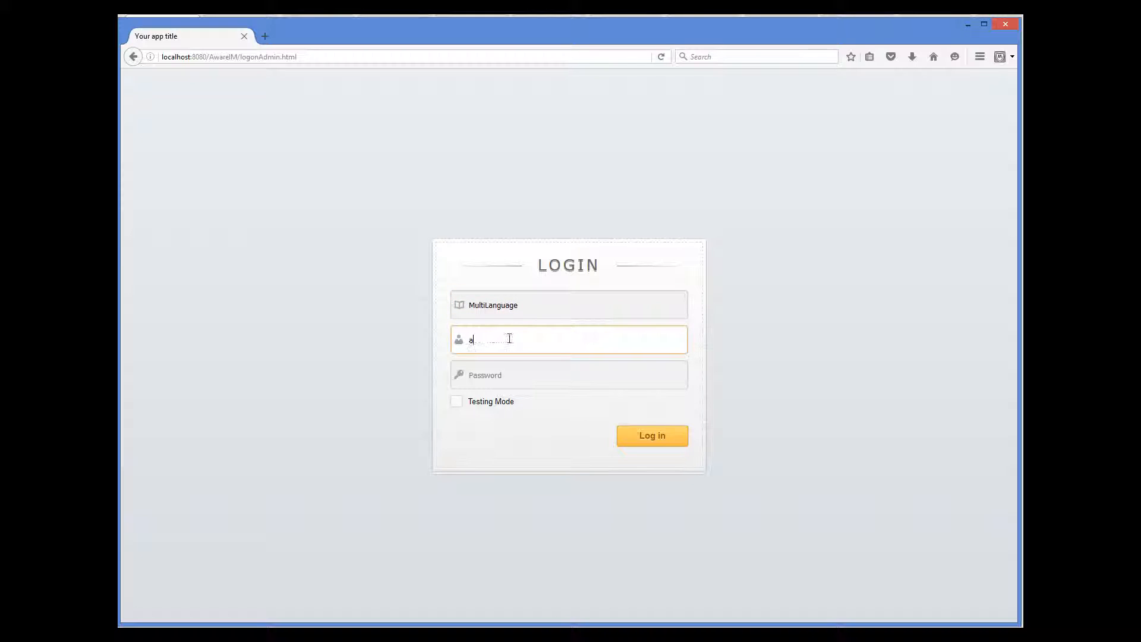
pyautogui.click(499, 356)
pyautogui.click(496, 377)
pyautogui.write('••••••••')
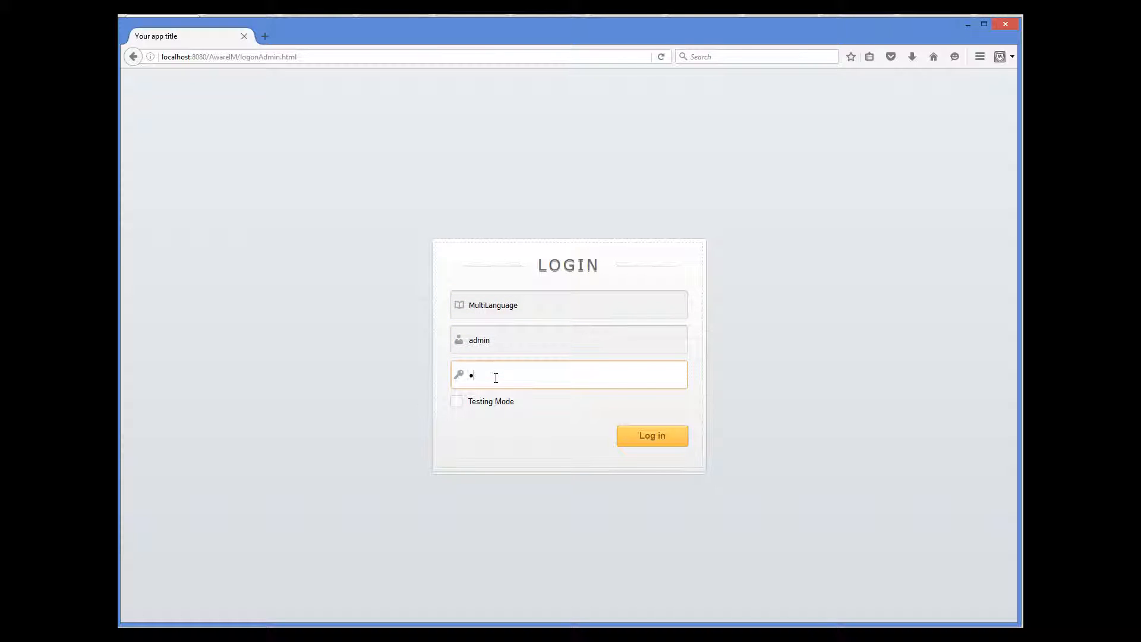
pyautogui.click(455, 404)
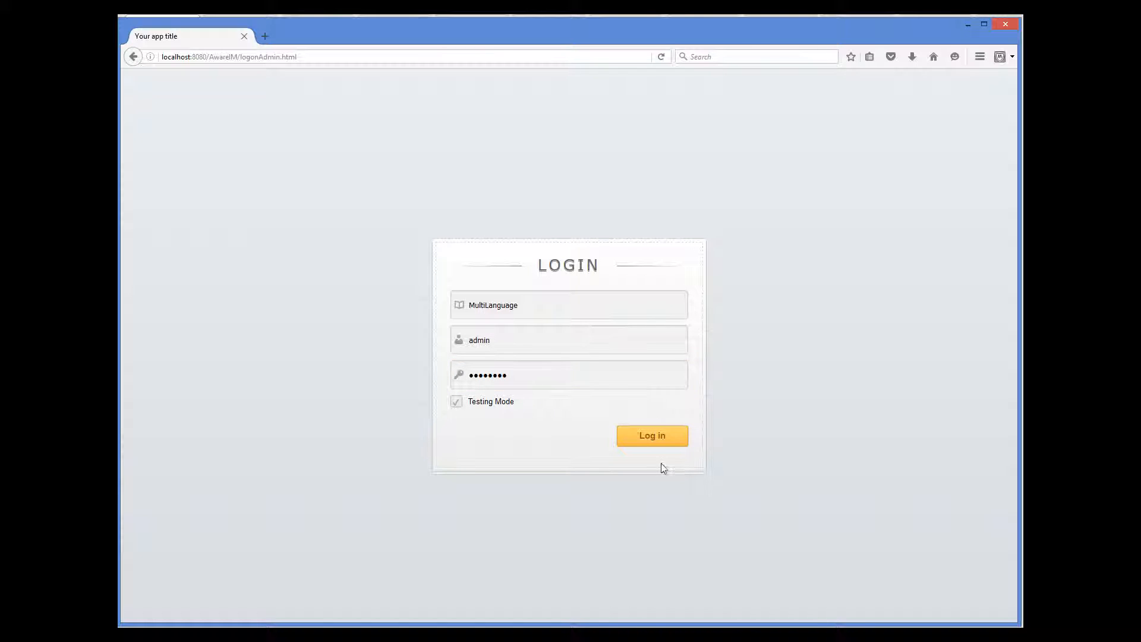
pyautogui.click(664, 438)
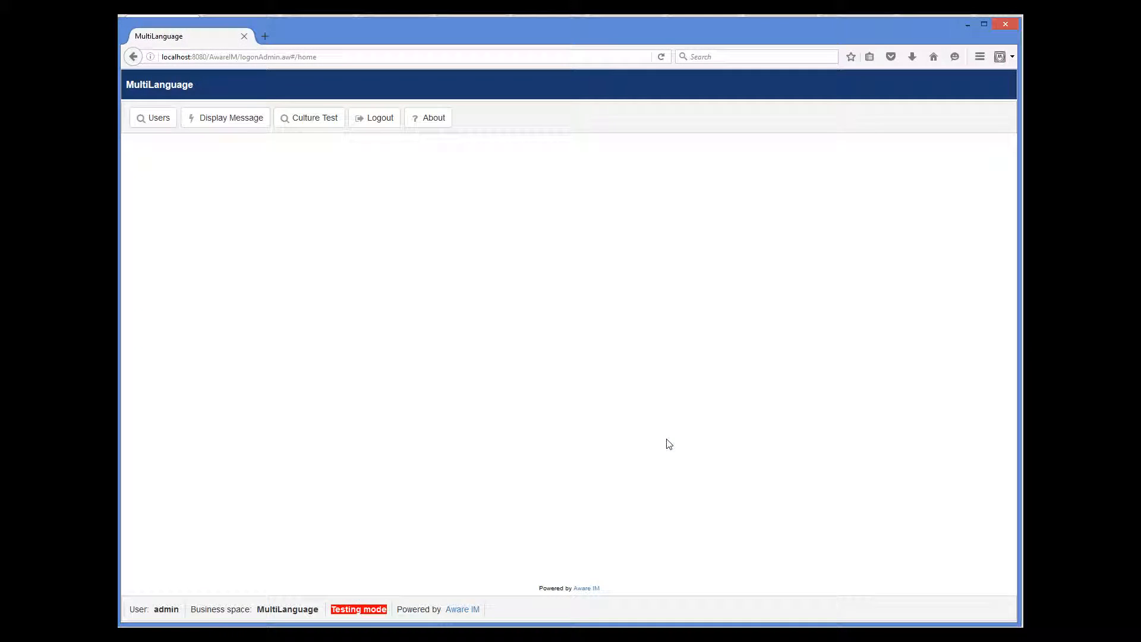
# Display the administrator's greeting, shown in English as 'Thank you!', and dismiss it
pyautogui.click(241, 118)
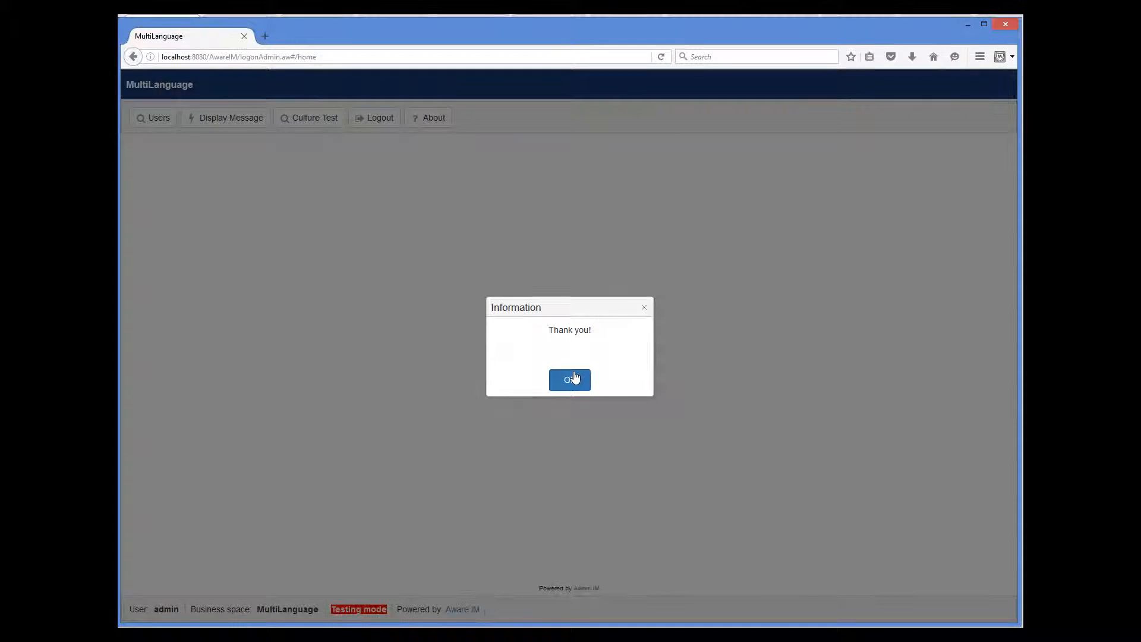
pyautogui.click(572, 379)
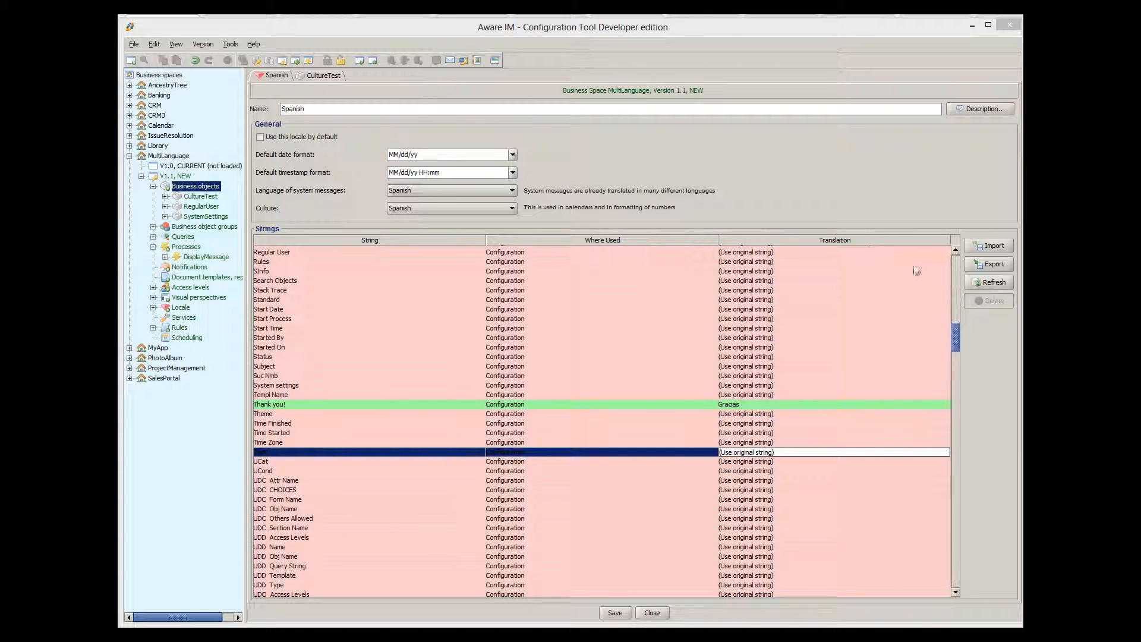
# Open and cancel the locale strings Export and Import dialogs, then return to CultureTest
pyautogui.click(986, 264)
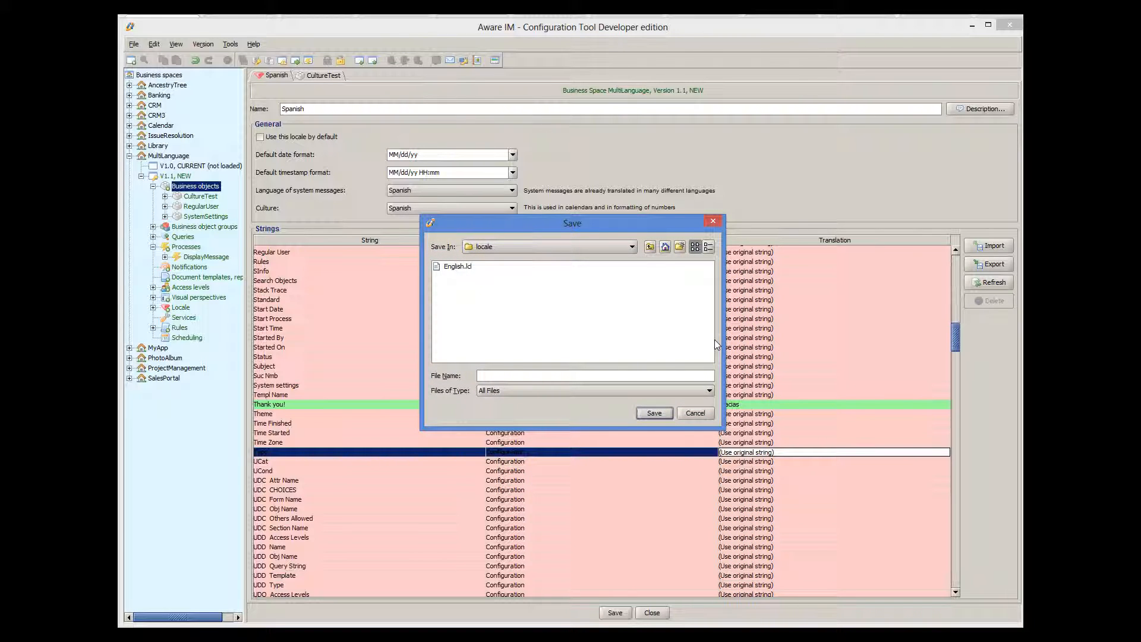
pyautogui.click(696, 410)
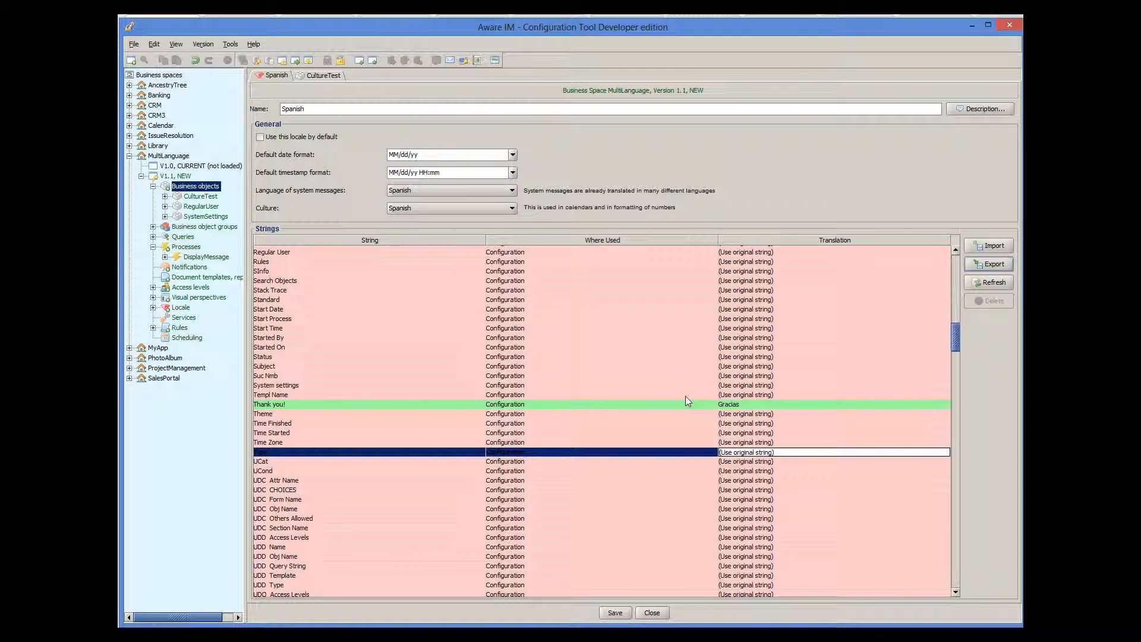
pyautogui.click(1001, 244)
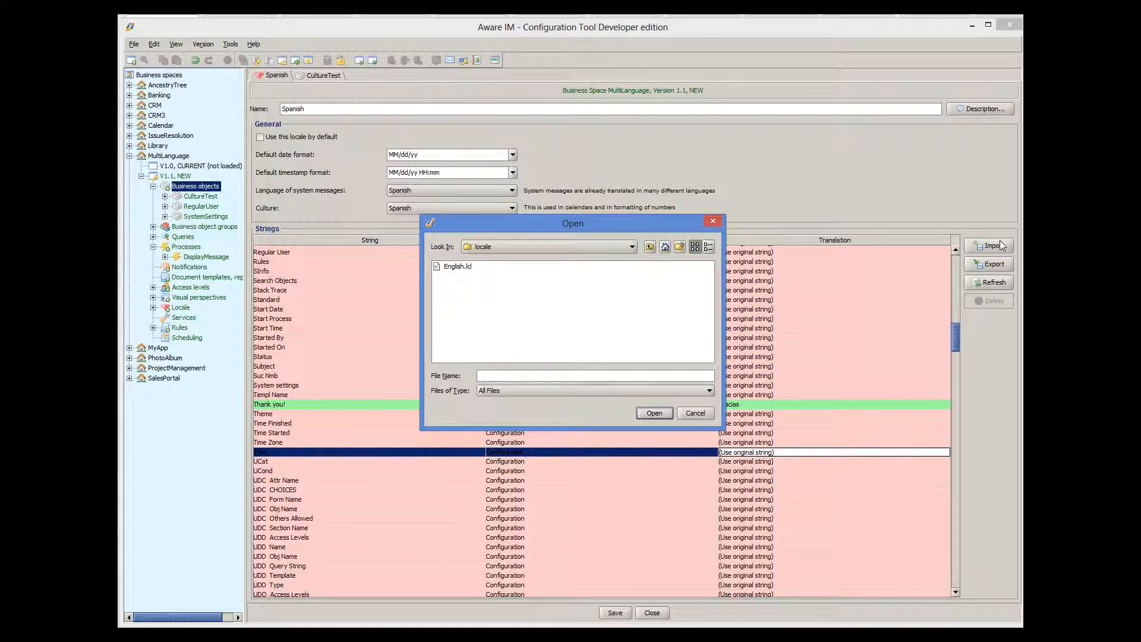
pyautogui.click(696, 413)
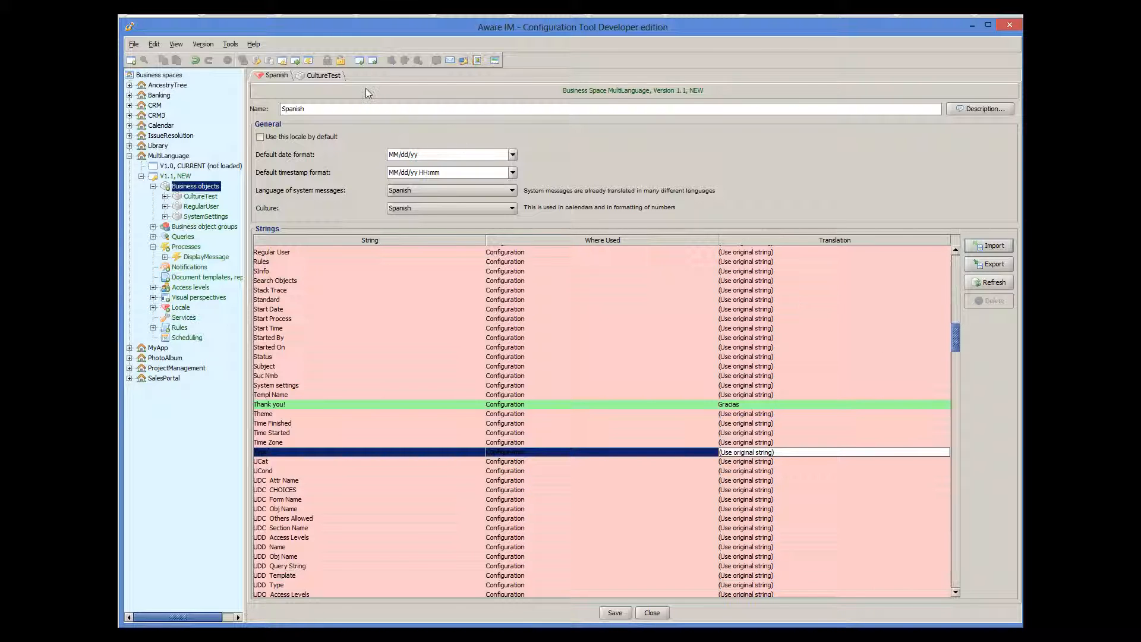
pyautogui.click(324, 76)
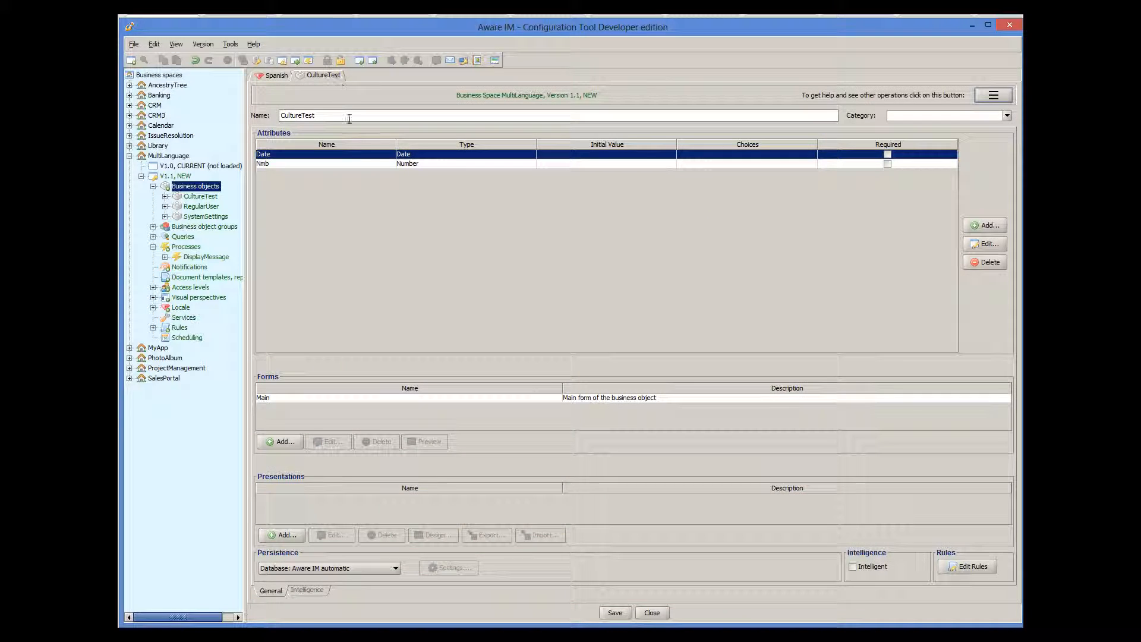
# Set the Date attribute's format to '(Take from locale)', then cancel the dialog
pyautogui.doubleClick(364, 155)
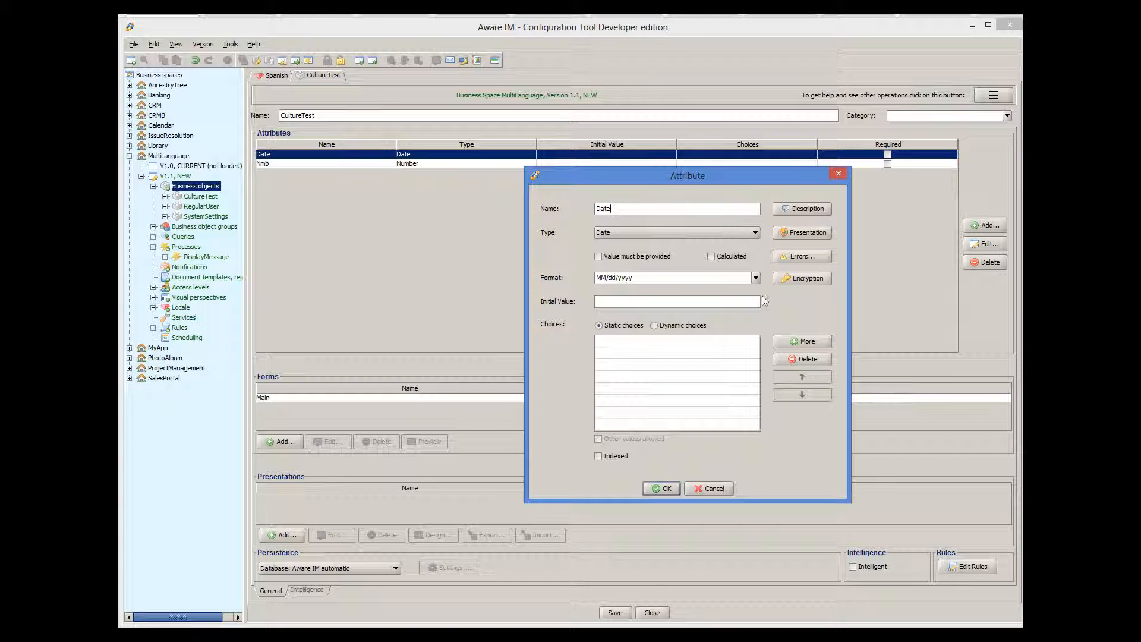
pyautogui.click(755, 278)
pyautogui.moveTo(755, 307); pyautogui.dragTo(760, 327)
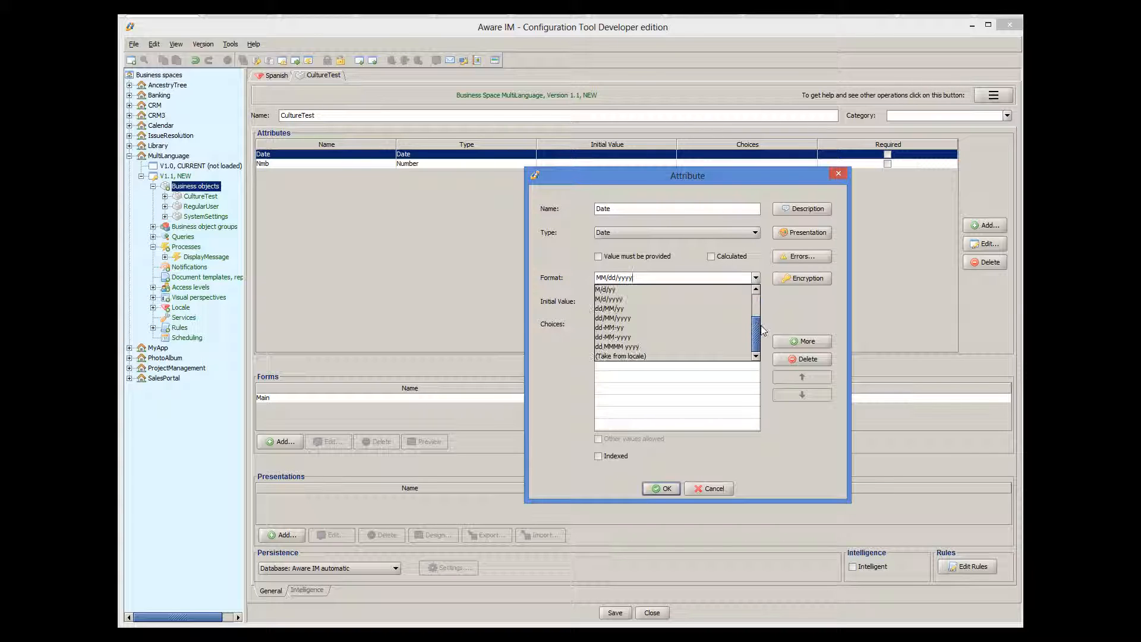
pyautogui.click(648, 356)
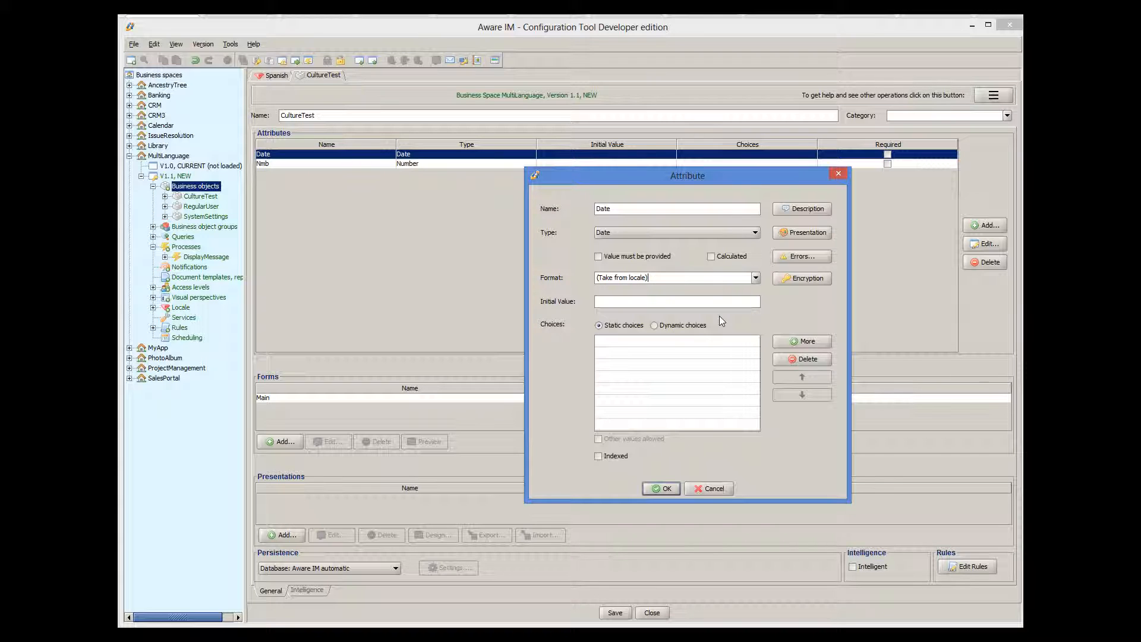
pyautogui.click(724, 486)
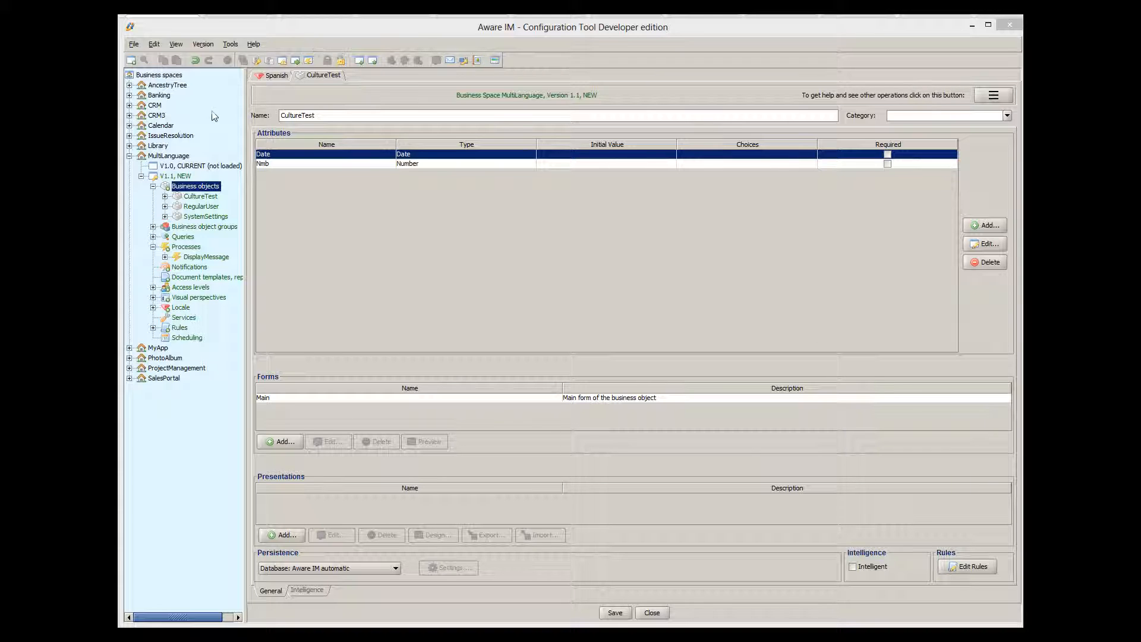
# Inspect RegularUser's RTL attribute in its Main form section layout, closing without changes
pyautogui.doubleClick(198, 206)
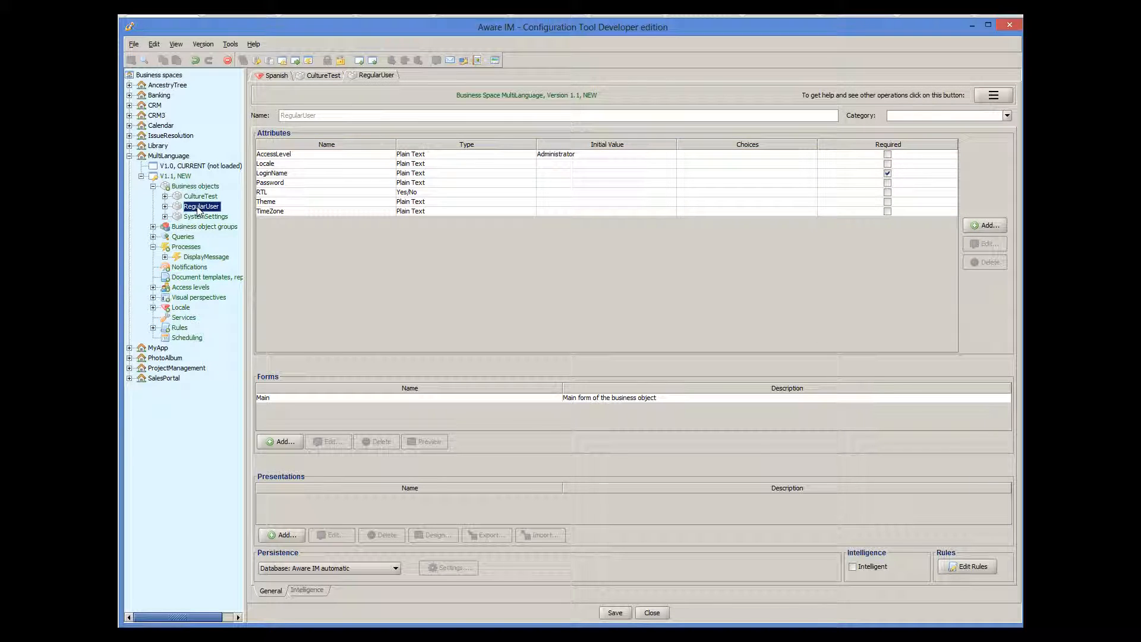
pyautogui.click(259, 196)
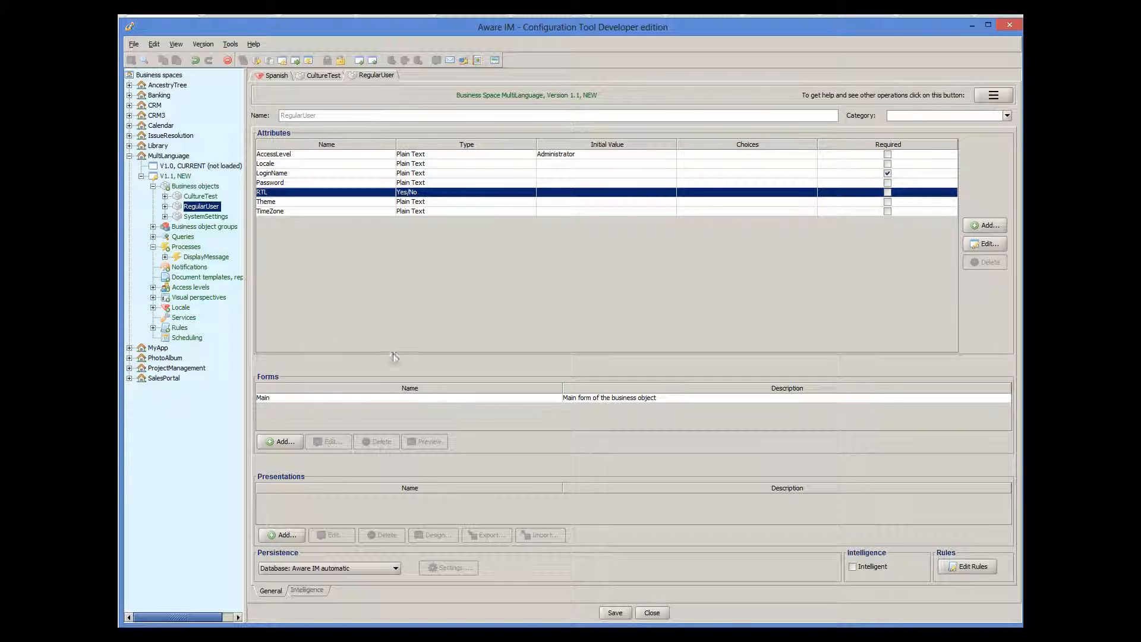
pyautogui.doubleClick(487, 397)
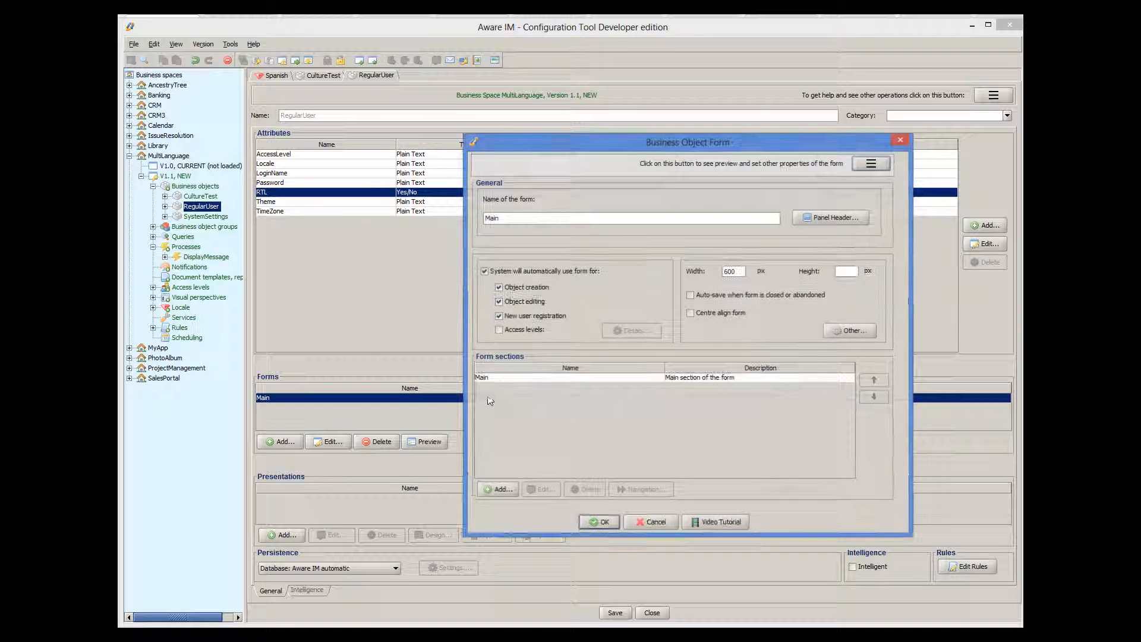
pyautogui.doubleClick(495, 382)
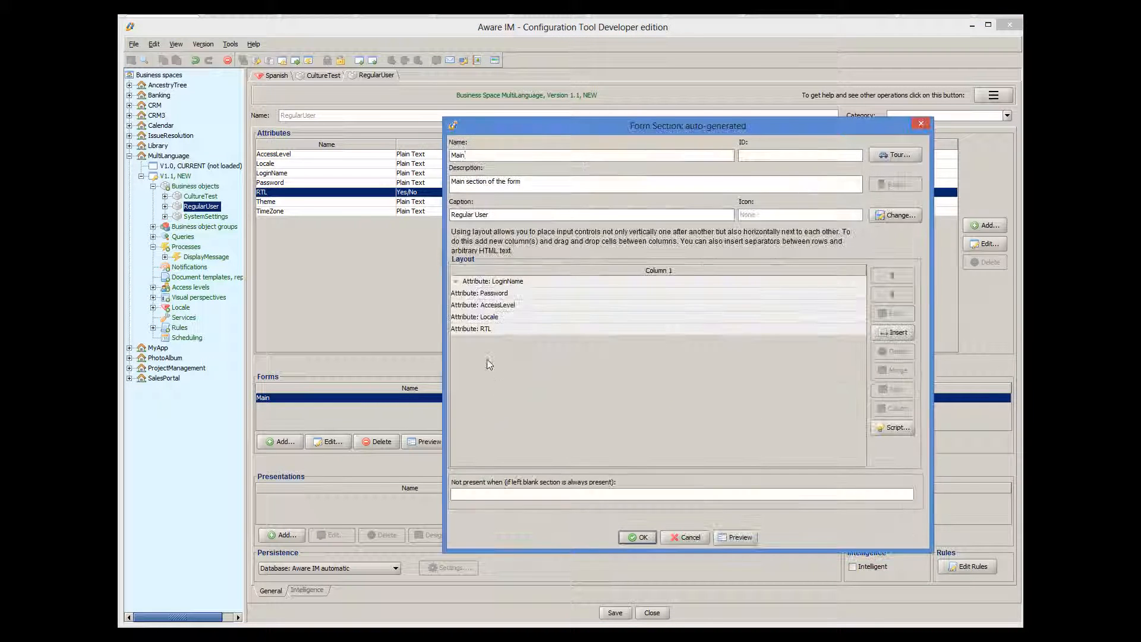
pyautogui.click(492, 329)
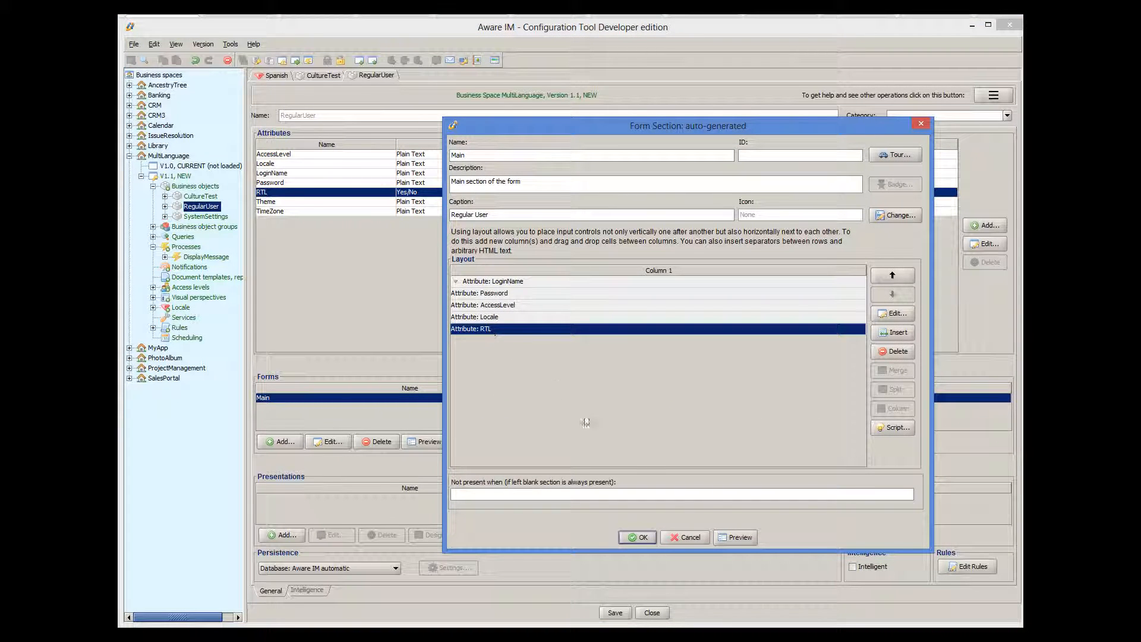
pyautogui.click(698, 537)
pyautogui.click(666, 523)
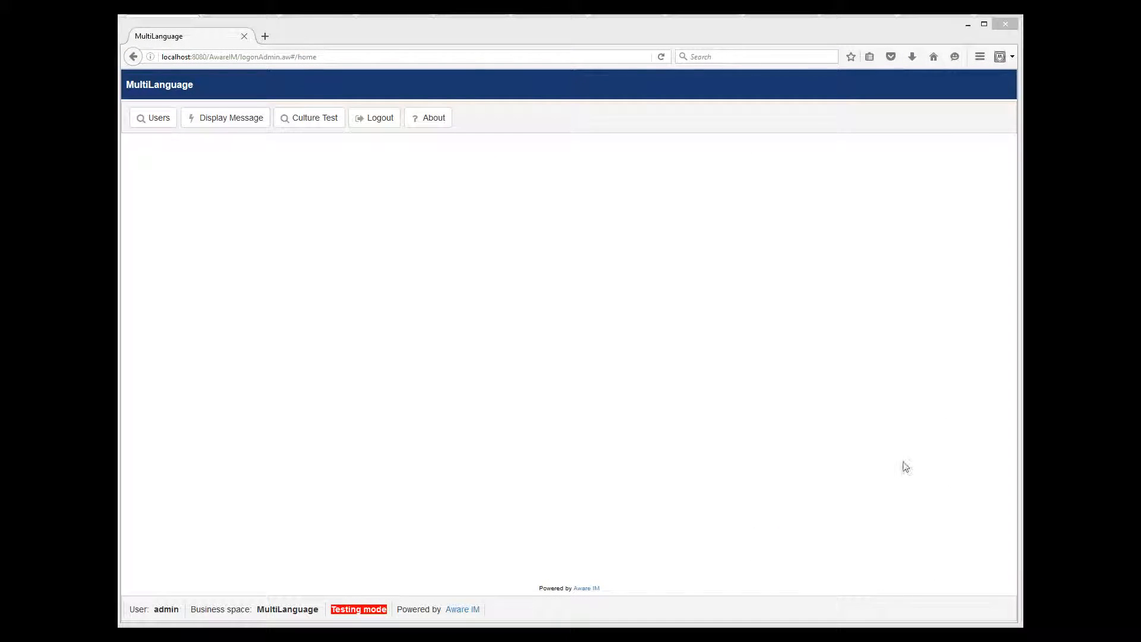
# Start a new user with a login name, password and RTL enabled
pyautogui.click(155, 120)
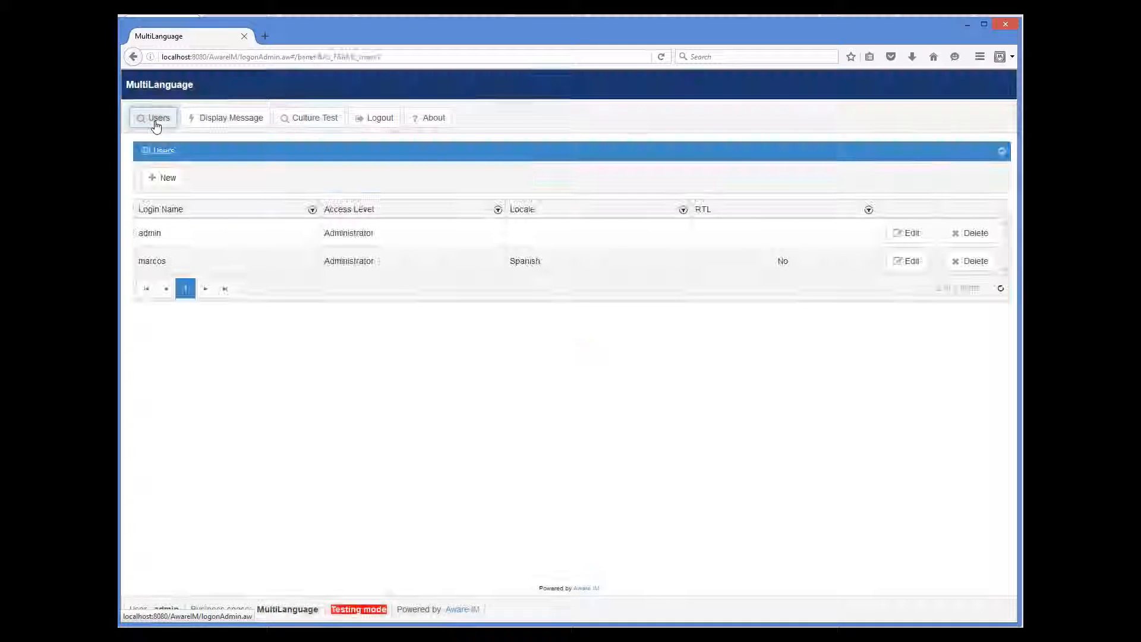
pyautogui.click(161, 177)
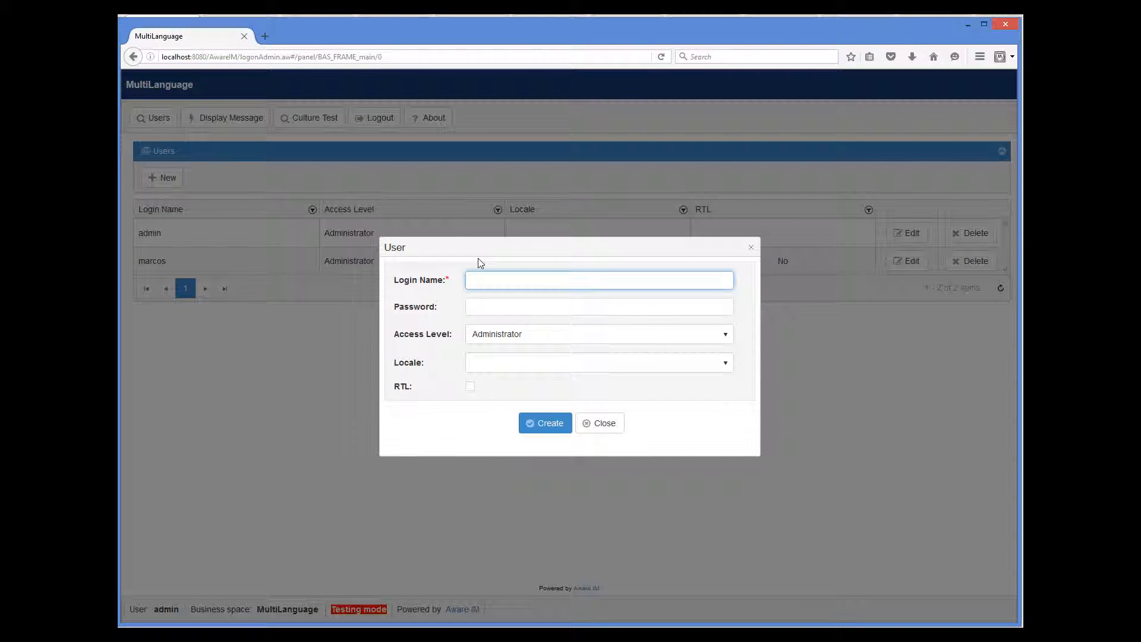
pyautogui.write('mohammed')
pyautogui.click(490, 306)
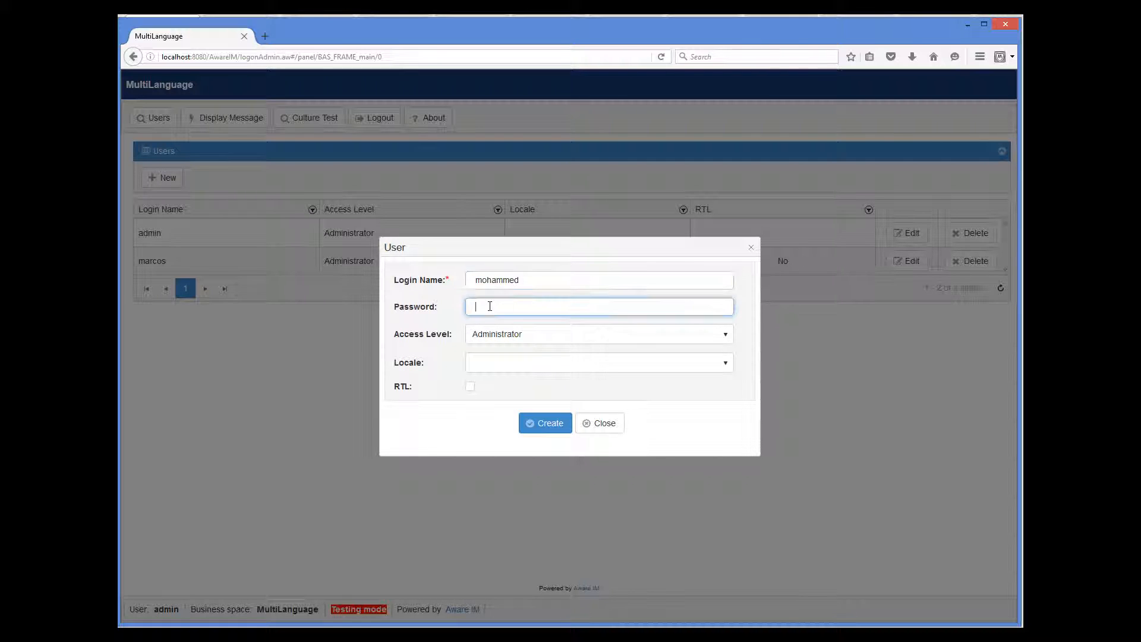
pyautogui.write('••••••••')
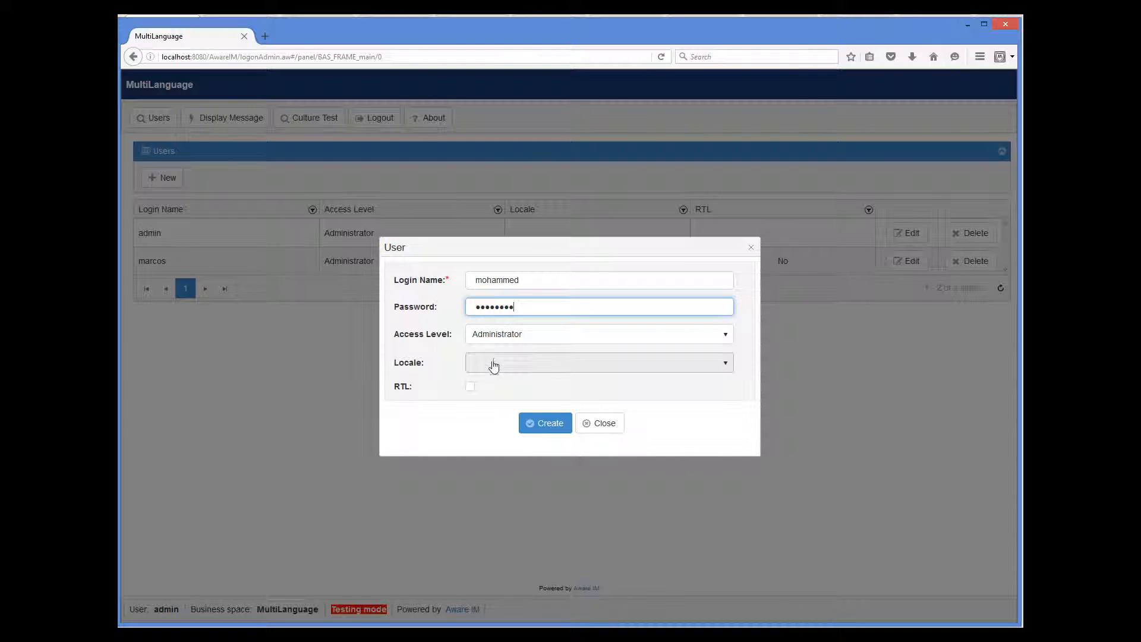
pyautogui.click(470, 387)
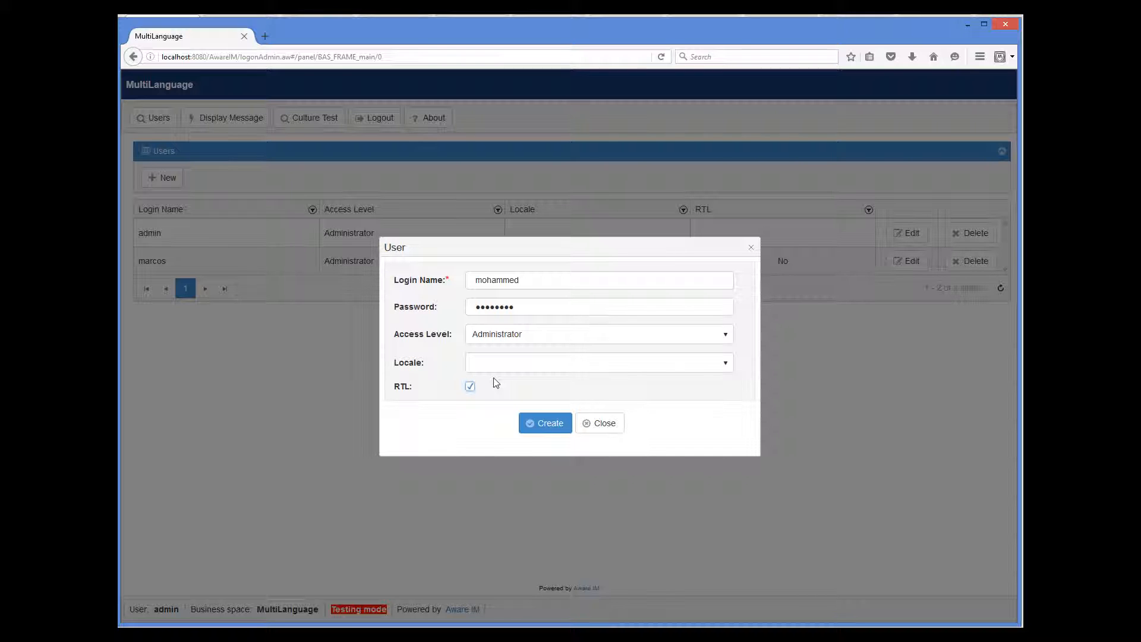
# Create the RTL user, re-entering the password to confirm and save it
pyautogui.click(539, 422)
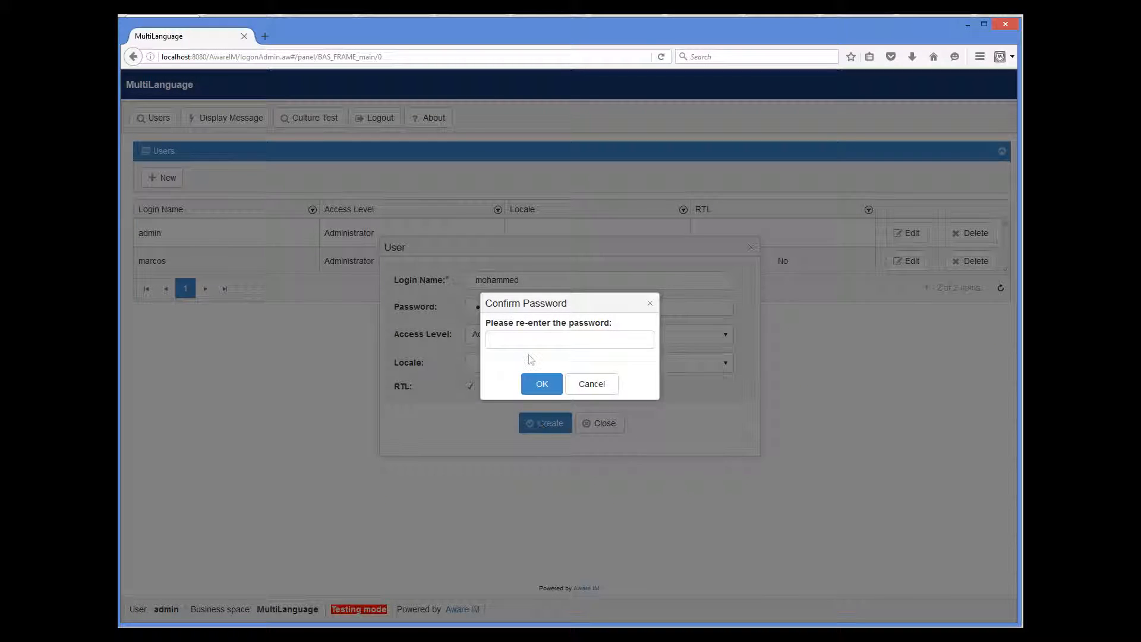
pyautogui.click(527, 342)
pyautogui.write('•••••••')
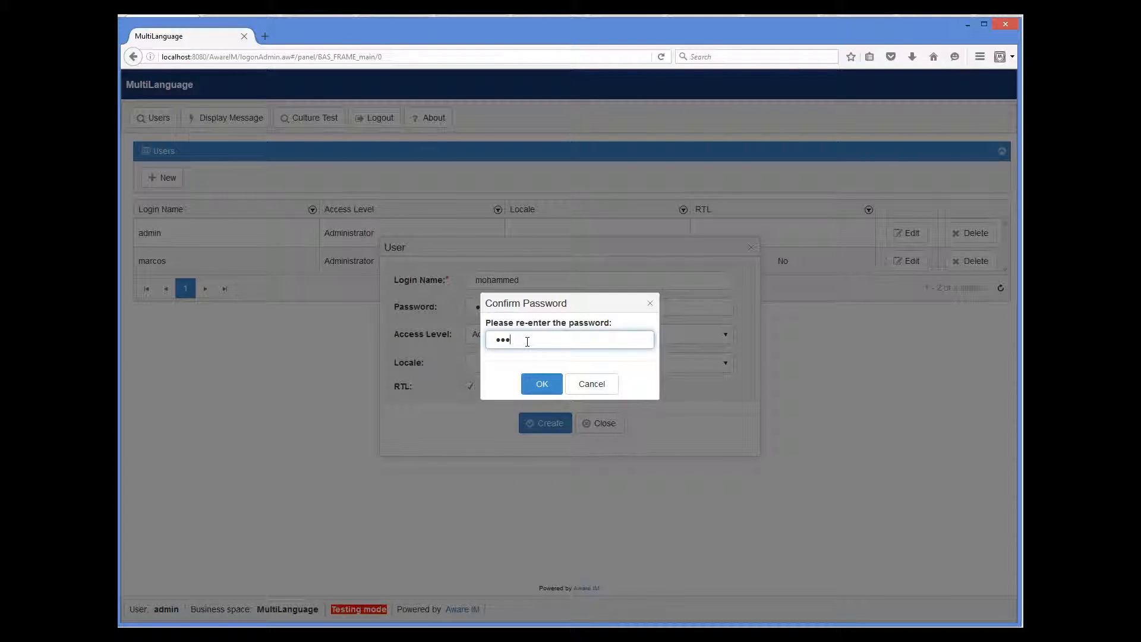
pyautogui.write('•')
pyautogui.click(541, 384)
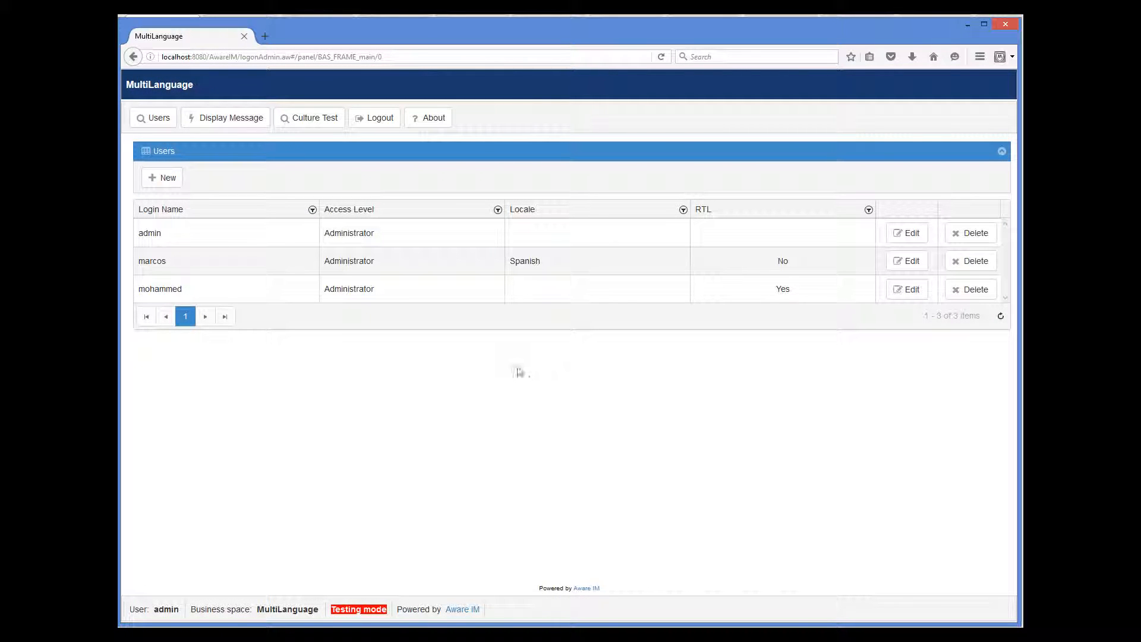
# Log out and log into MultiLanguage as the new RTL user in Testing Mode
pyautogui.click(383, 117)
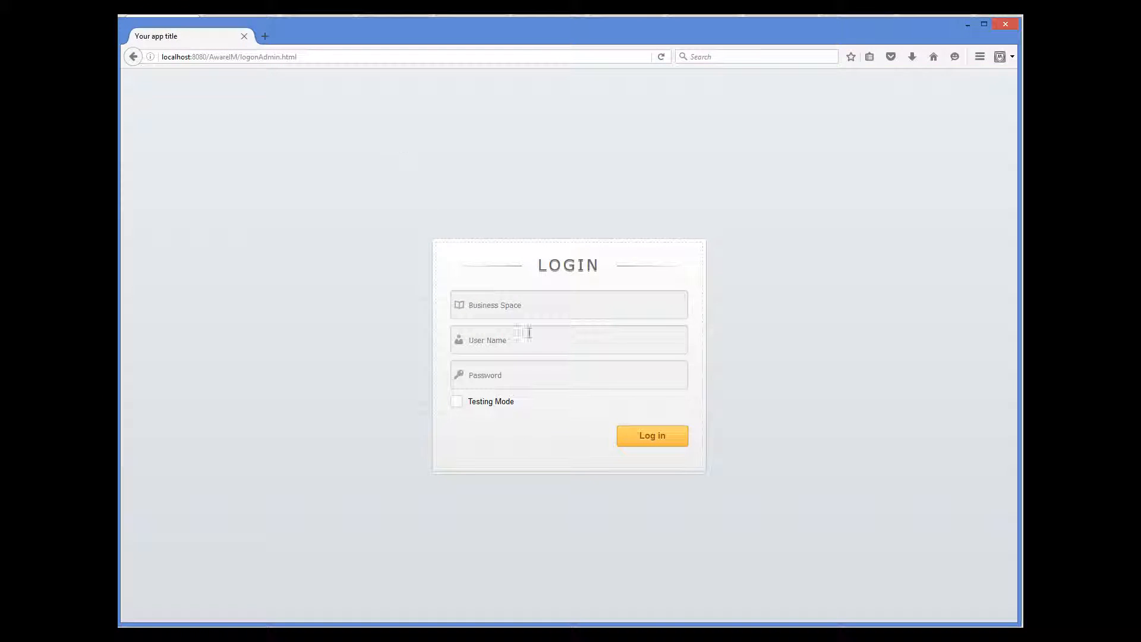
pyautogui.click(521, 308)
pyautogui.write('Mu')
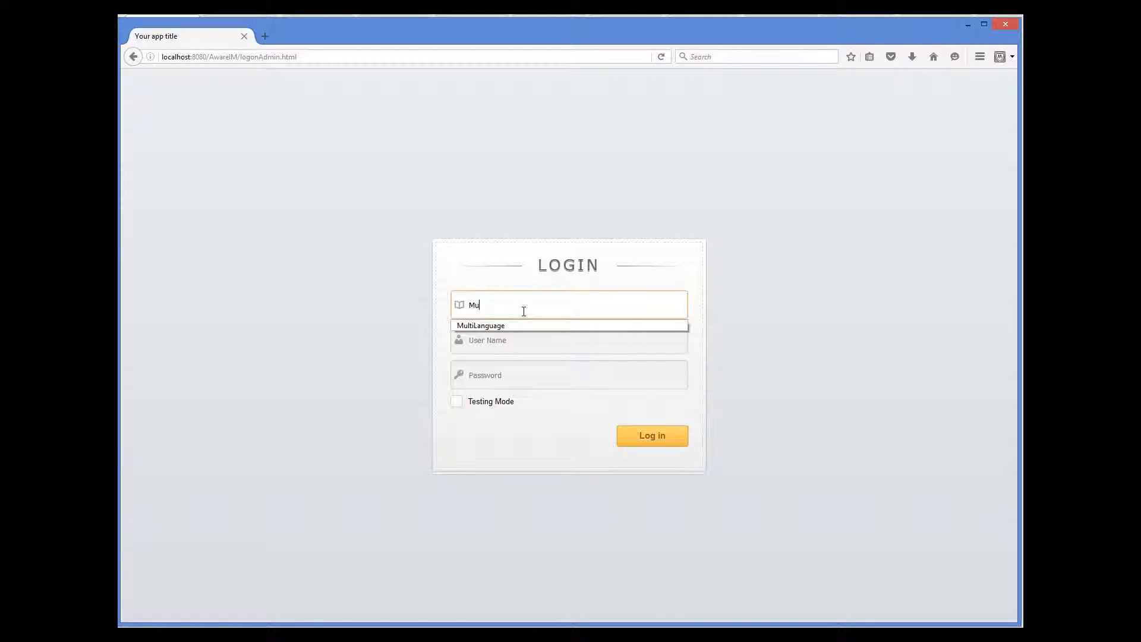
pyautogui.click(512, 326)
pyautogui.click(512, 336)
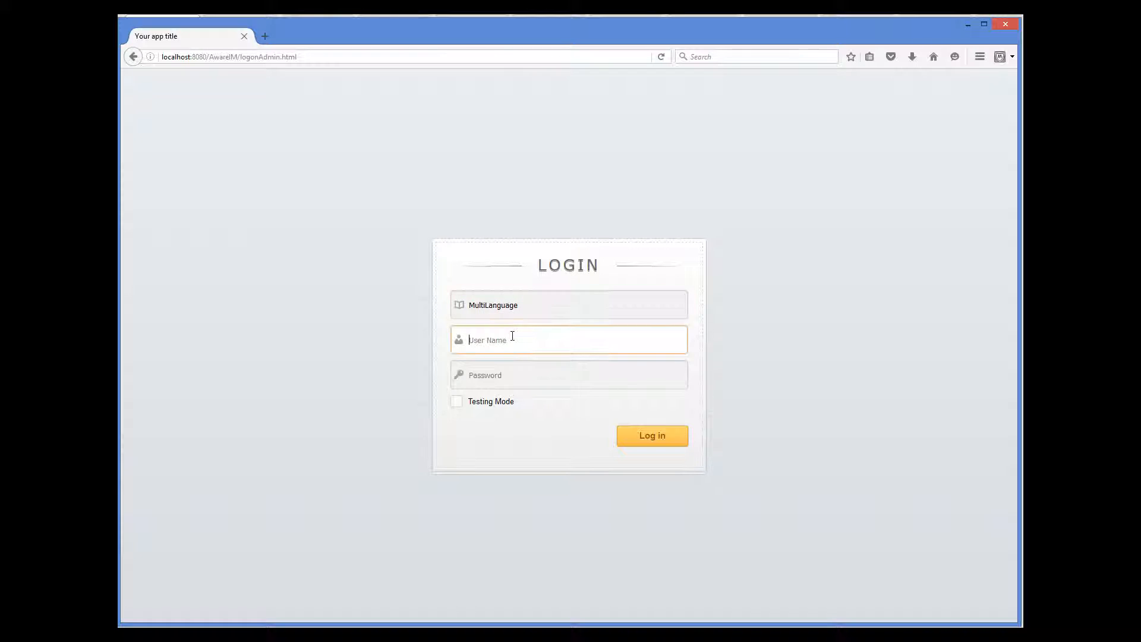
pyautogui.write('mohammed')
pyautogui.press('Tab')
pyautogui.write('•••••')
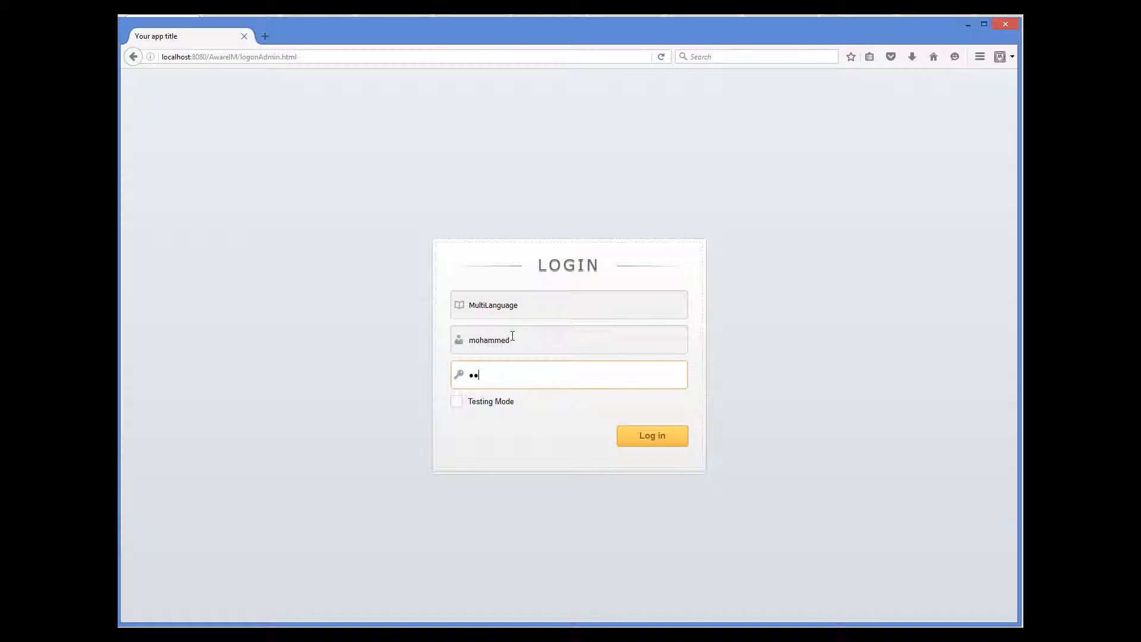
pyautogui.write('•••')
pyautogui.click(457, 401)
pyautogui.click(653, 437)
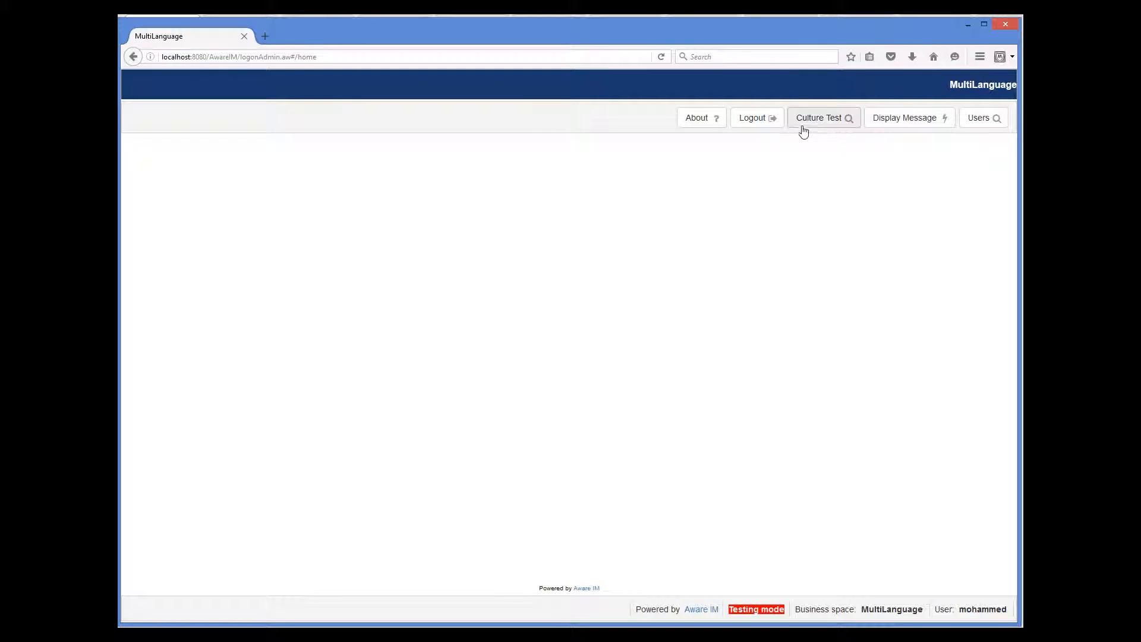
# Open the Culture Test Users list, then start a new user with login 'ggdf' and discard it unsaved
pyautogui.click(831, 124)
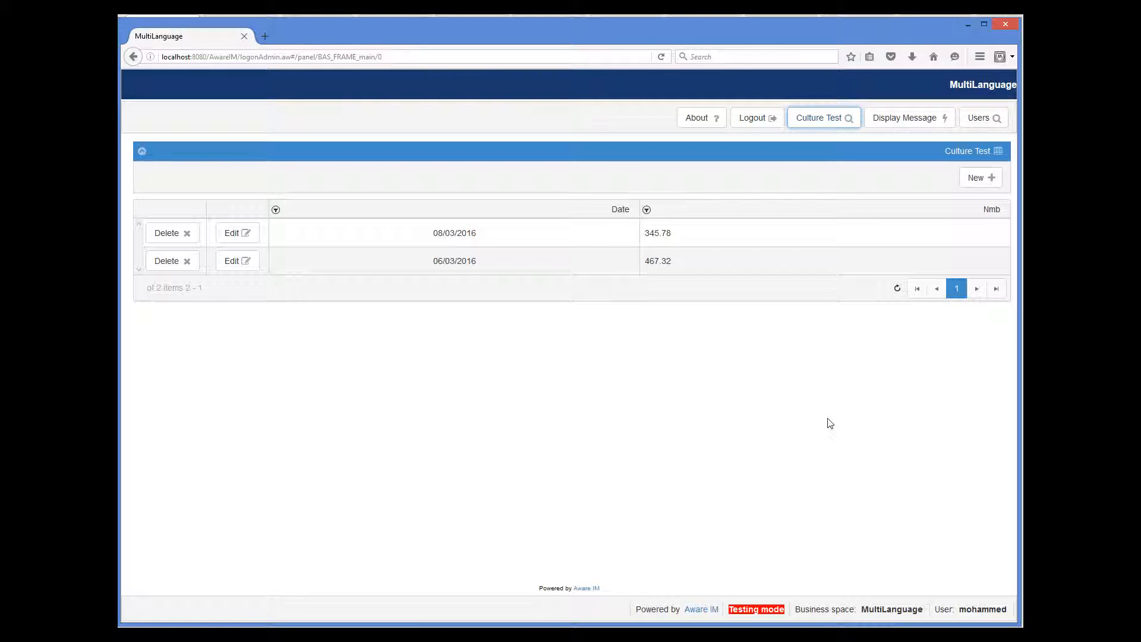
pyautogui.click(969, 122)
pyautogui.click(979, 180)
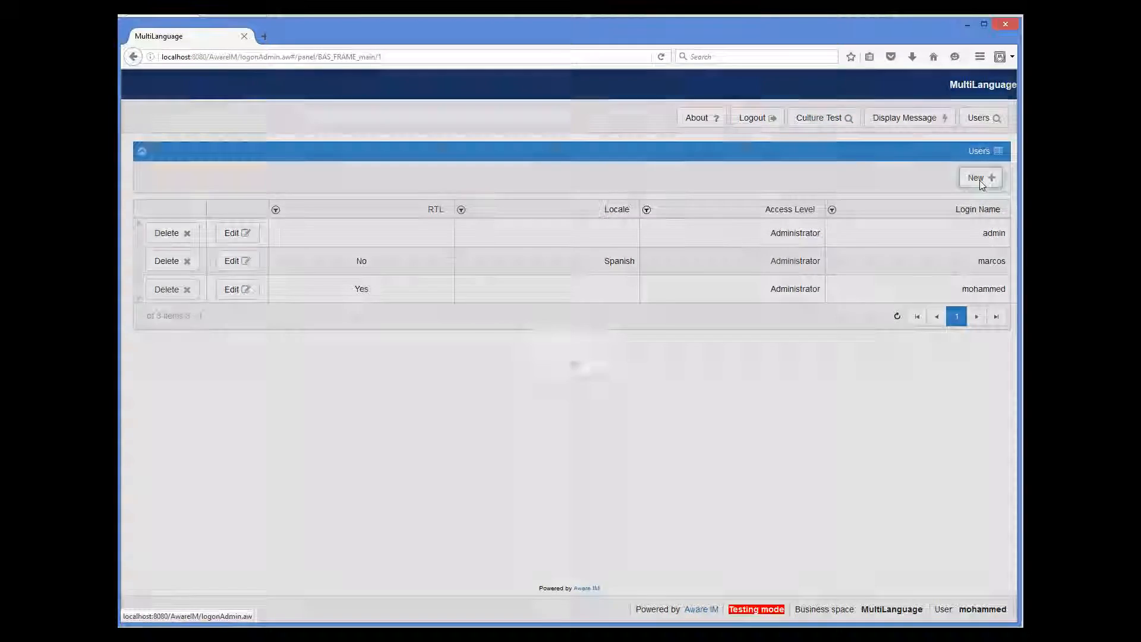
pyautogui.write('gg')
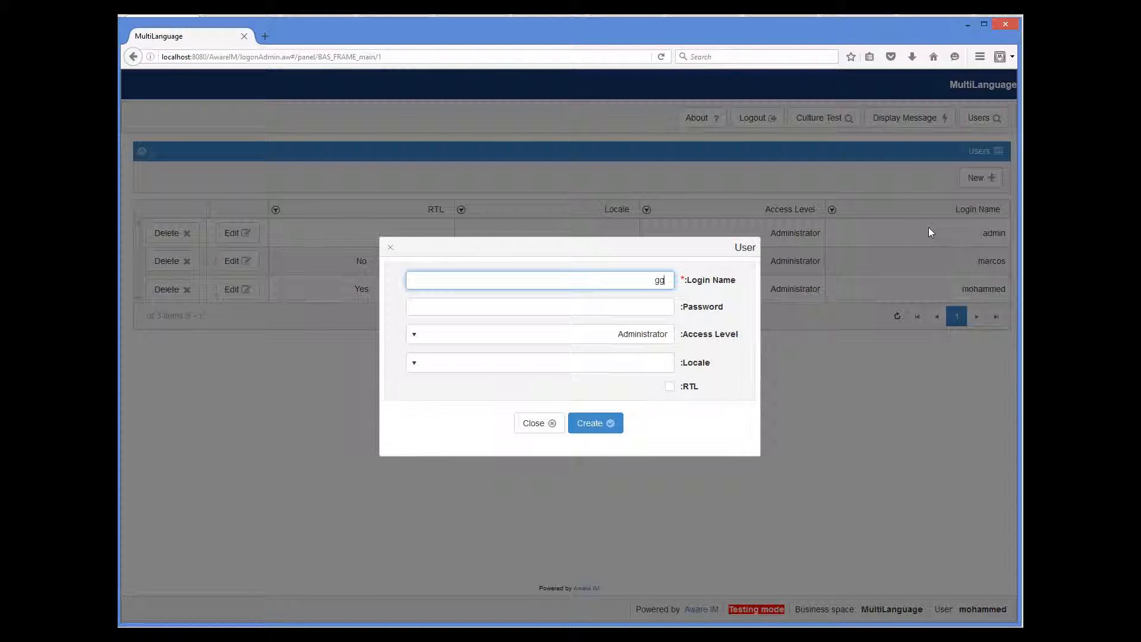
pyautogui.write('dff')
pyautogui.click(534, 423)
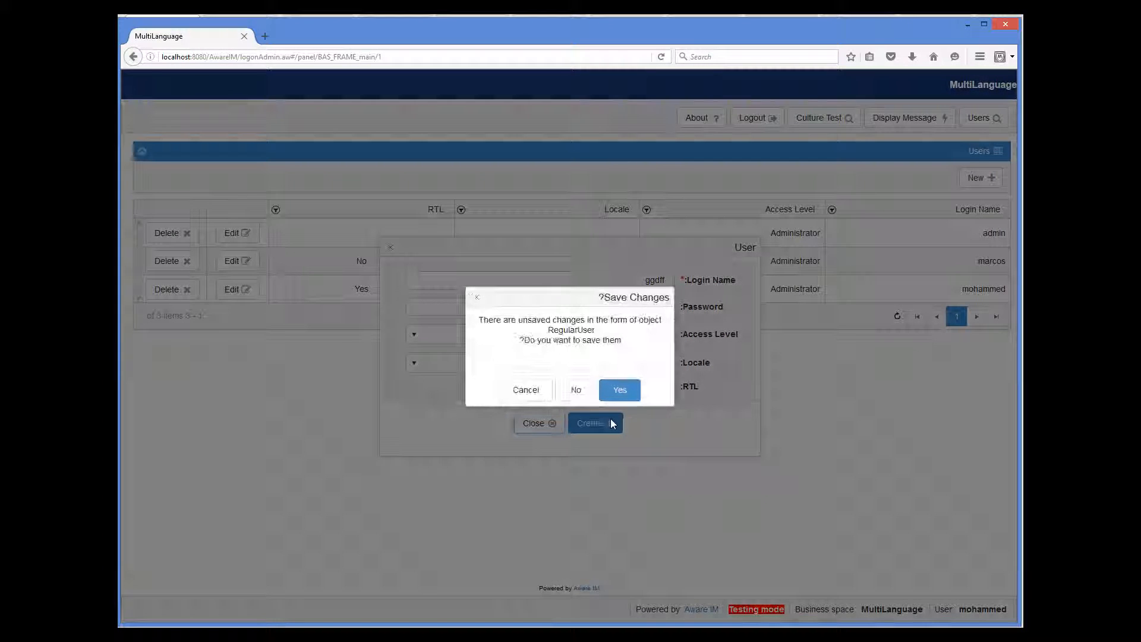
pyautogui.click(579, 392)
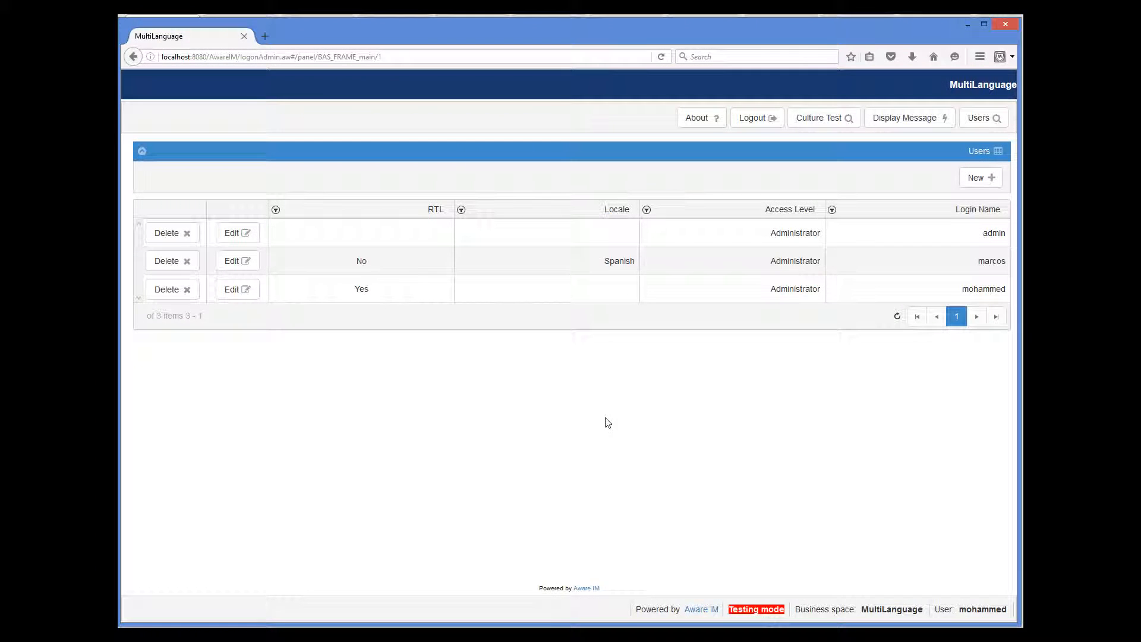